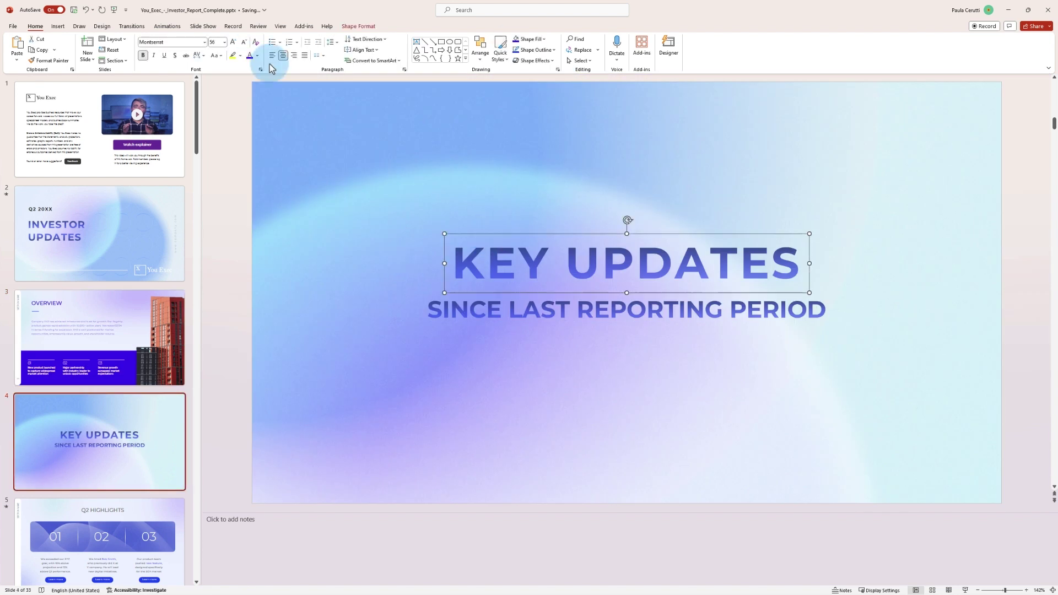
Turn image editing on, set 6 new files, and enter degree changes 40, 80, 100 and 12.
{"action": "left_click", "coordinate": [257, 55]}
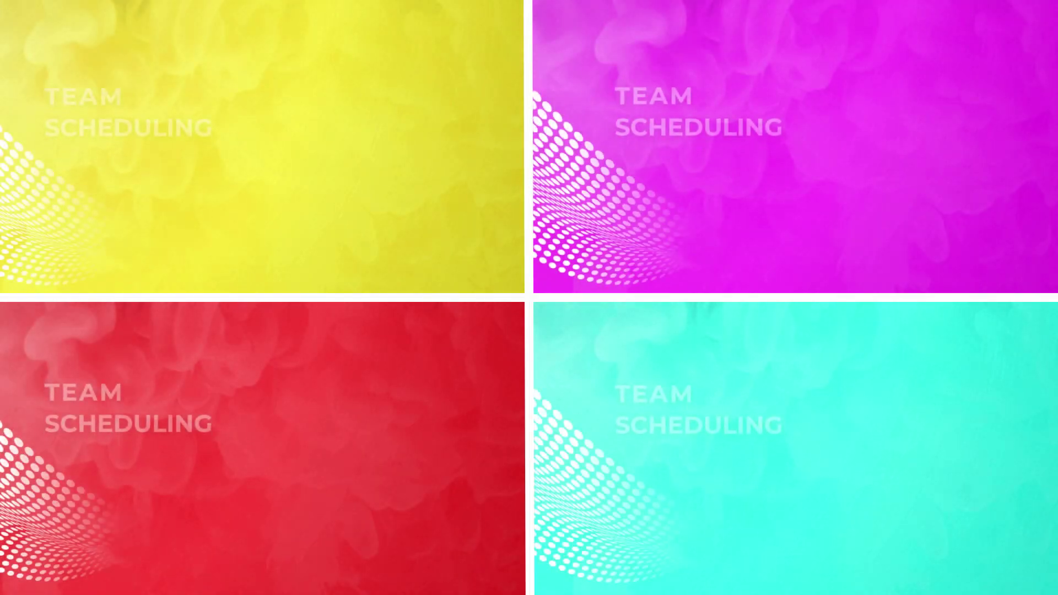
{"action": "left_click", "coordinate": [303, 205]}
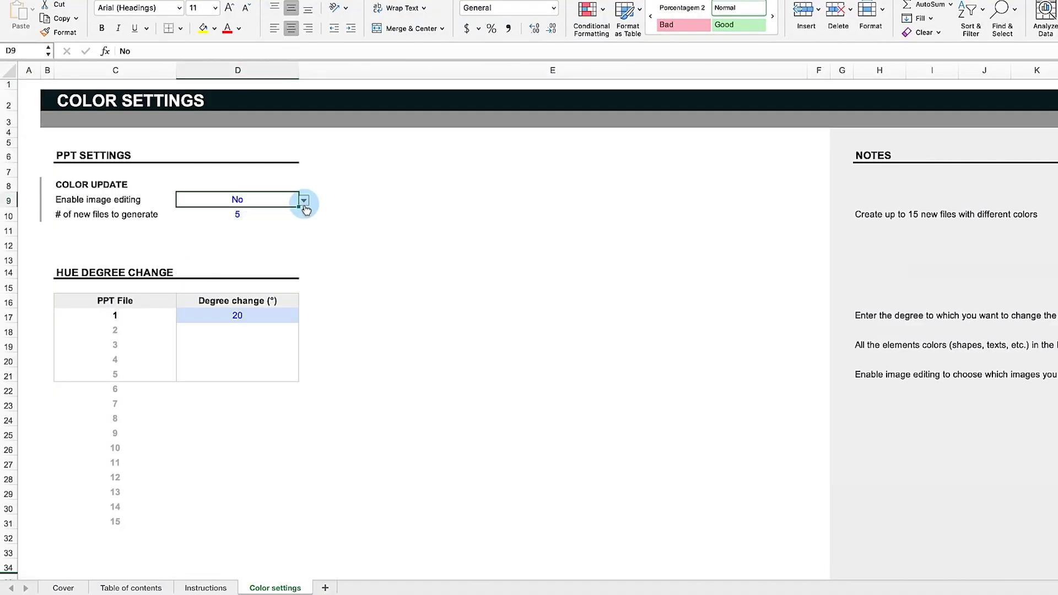
{"action": "type", "text": "6"}
{"action": "left_click", "coordinate": [272, 329]}
{"action": "type", "text": "40"}
{"action": "key", "text": "Return"}
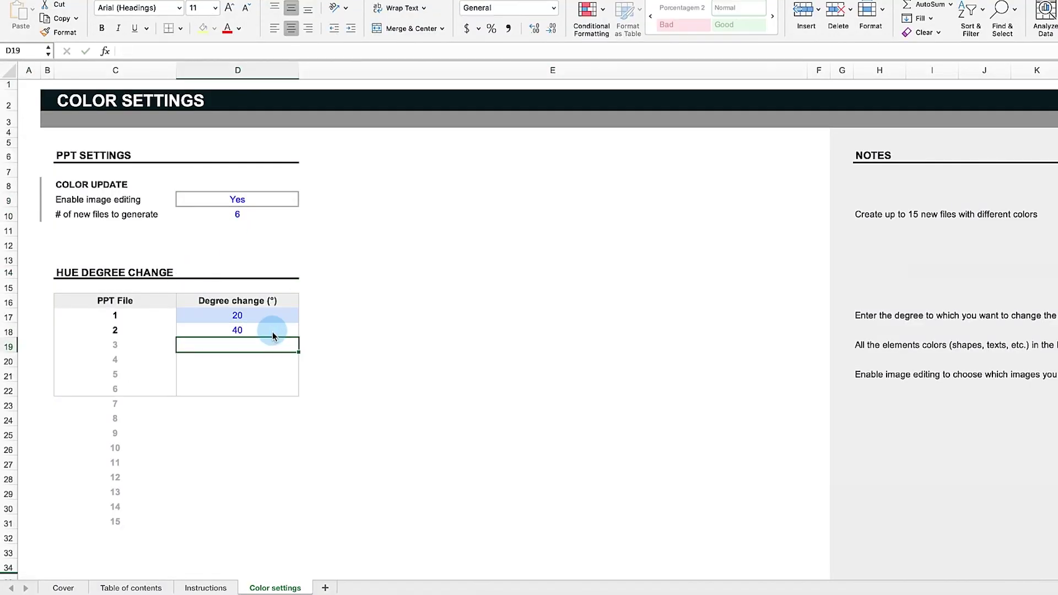
{"action": "type", "text": "80"}
{"action": "key", "text": "Return"}
{"action": "type", "text": "100"}
{"action": "key", "text": "Return"}
{"action": "type", "text": "12"}
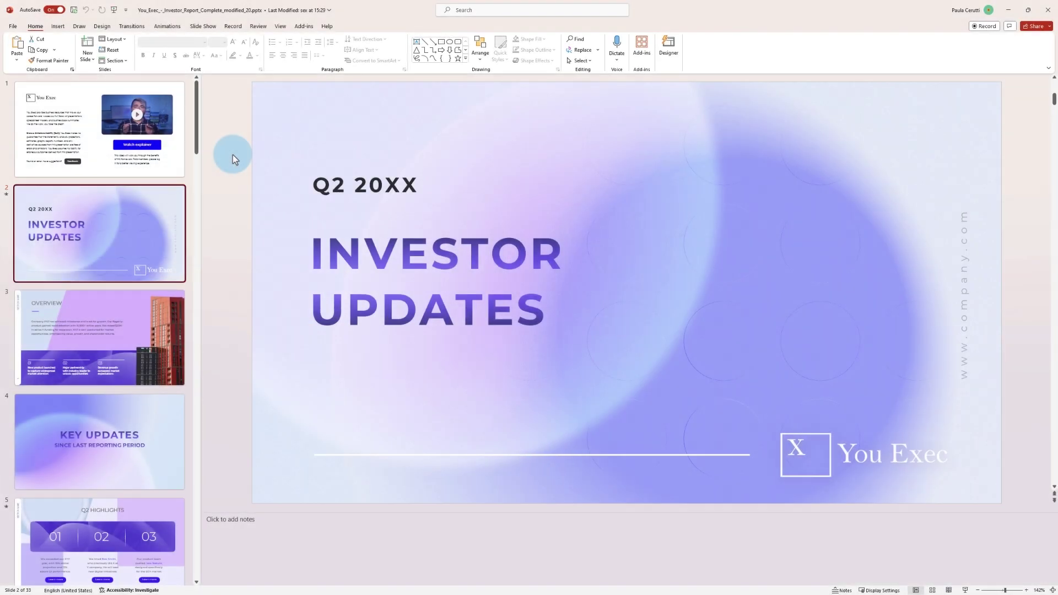
Step through the slides to the Key Updates slide.
{"action": "key", "text": "Down"}
{"action": "key", "text": "Down"}
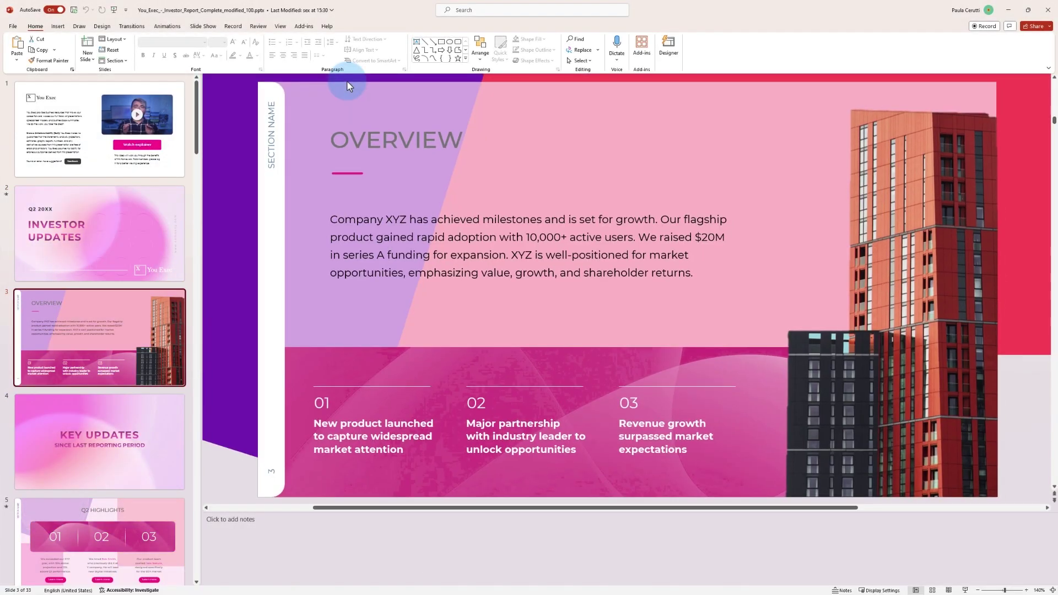
{"action": "key", "text": "Down"}
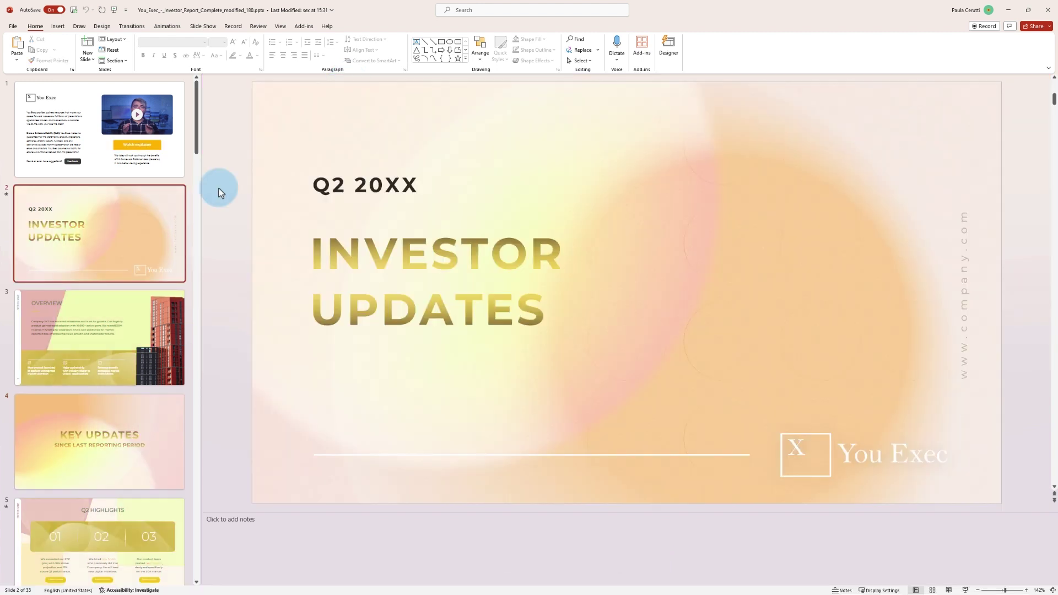
{"action": "key", "text": "Down"}
{"action": "key", "text": "Down"}
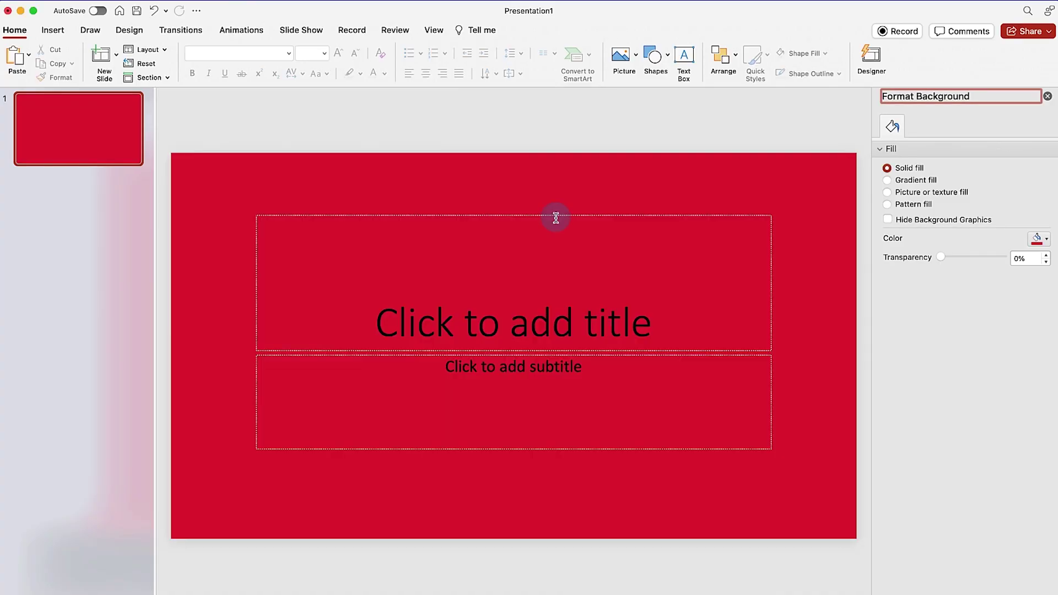
Insert the logo picture, shrink it, and extend the title to 'QUARTER 1 2024'.
{"action": "left_click", "coordinate": [388, 125]}
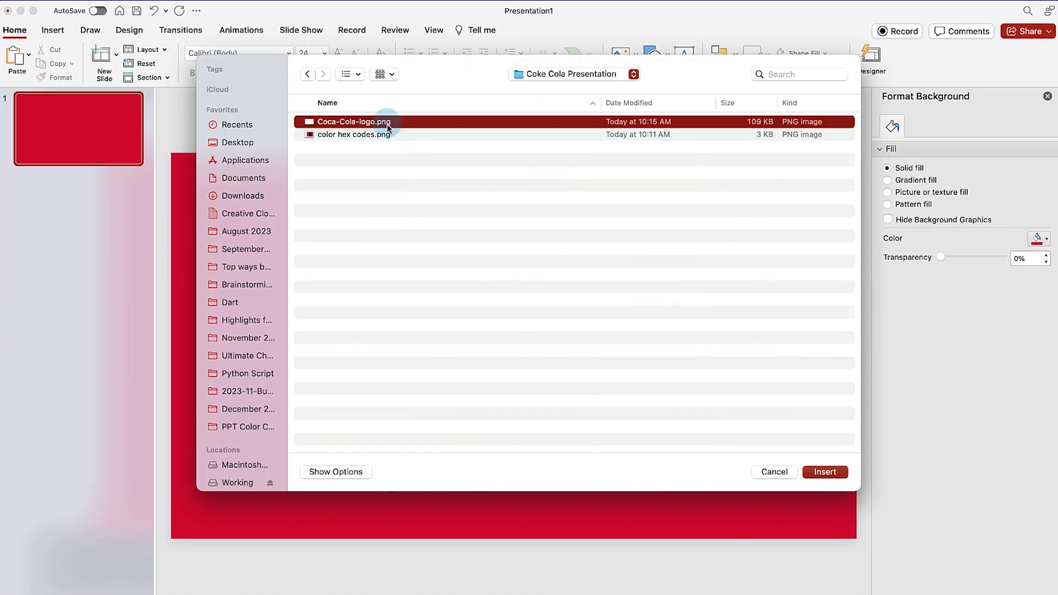
{"action": "double_click", "coordinate": [388, 126]}
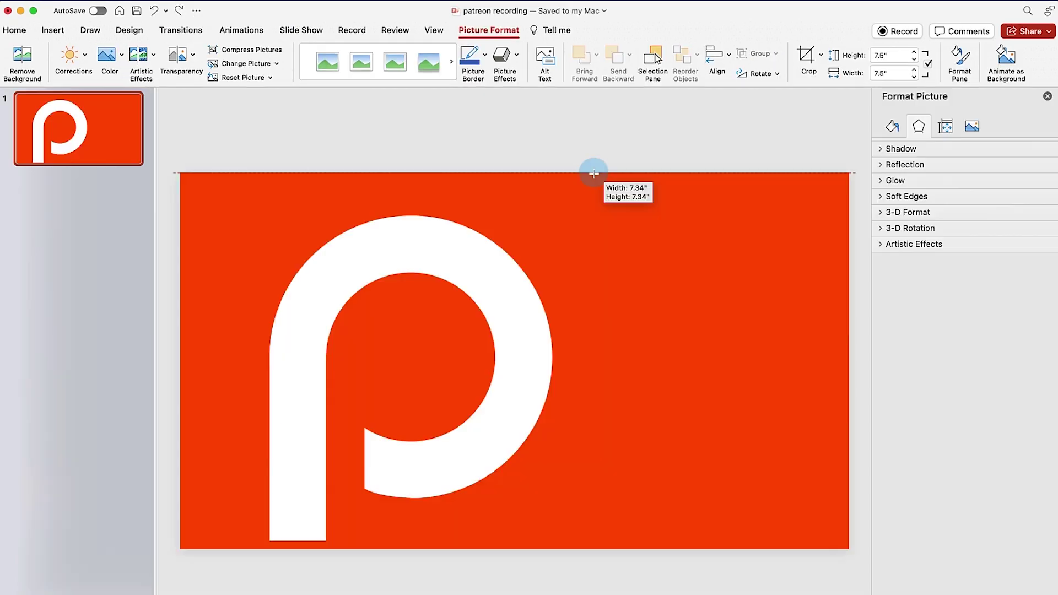
{"action": "left_click_drag", "start_coordinate": [590, 171], "coordinate": [288, 274]}
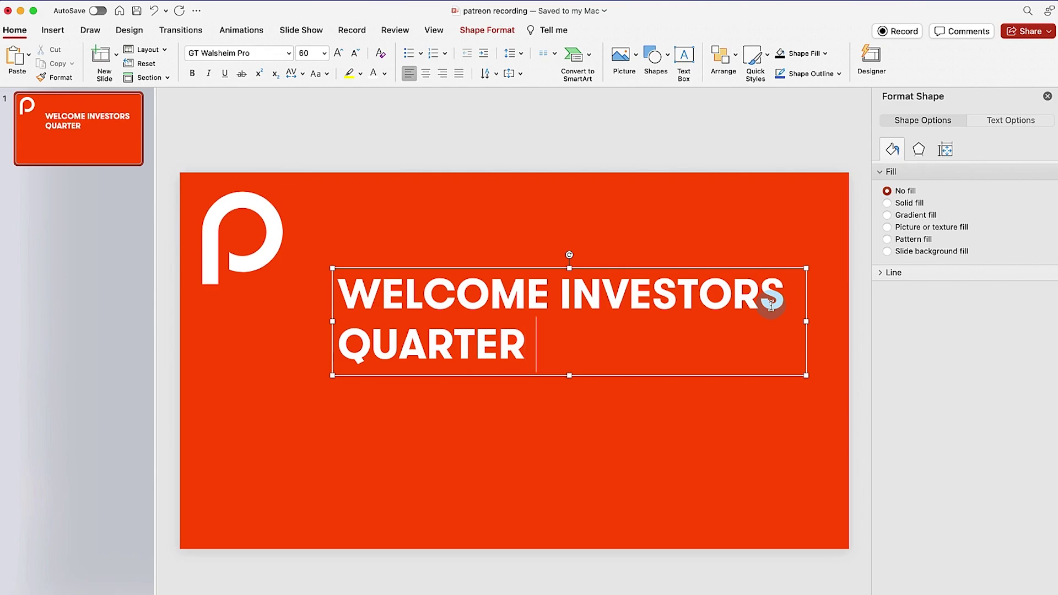
{"action": "type", "text": "1 2024"}
{"action": "key", "text": "super+a"}
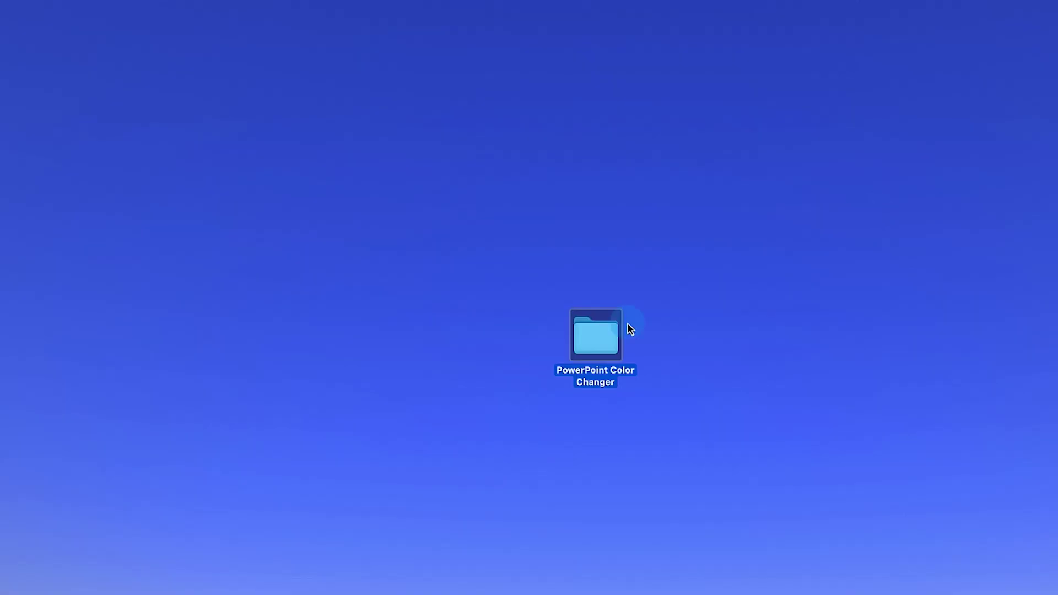
Open the PPT Color Change workbook, set image editing to Yes, and enter degree values 80–130.
{"action": "double_click", "coordinate": [596, 331]}
{"action": "double_click", "coordinate": [267, 123]}
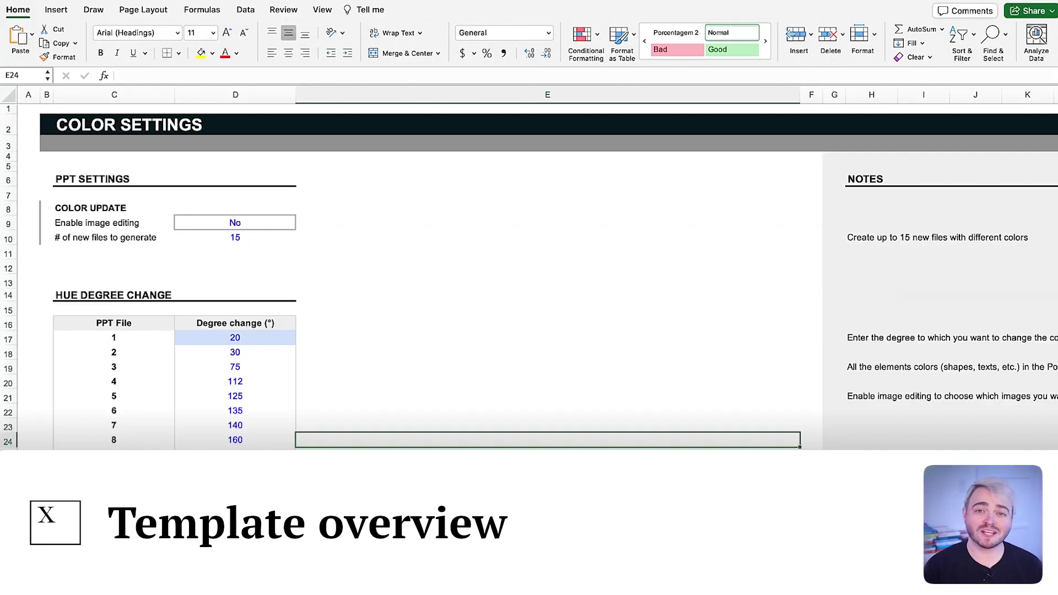
{"action": "key", "text": "alt+Down"}
{"action": "left_click", "coordinate": [183, 238]}
{"action": "left_click", "coordinate": [270, 347]}
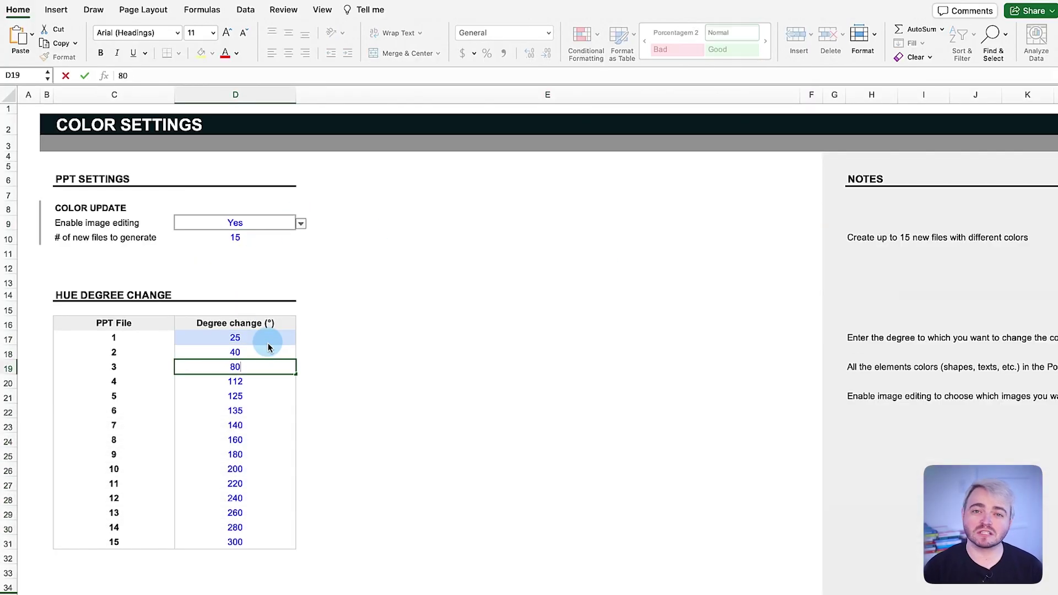
{"action": "key", "text": "Return"}
{"action": "type", "text": "100"}
{"action": "key", "text": "Return"}
{"action": "type", "text": "120"}
{"action": "key", "text": "Return"}
{"action": "type", "text": "130"}
{"action": "key", "text": "Return"}
{"action": "type", "text": "1"}
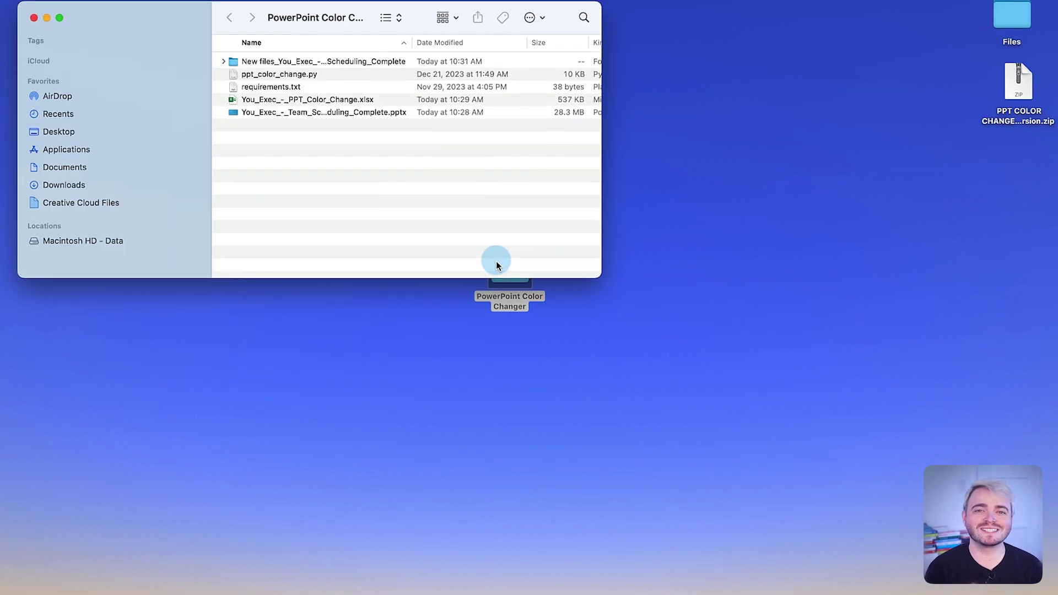
Open the New files folder and launch the 25-degree and 130-degree modified decks.
{"action": "double_click", "coordinate": [243, 80]}
{"action": "double_click", "coordinate": [235, 77]}
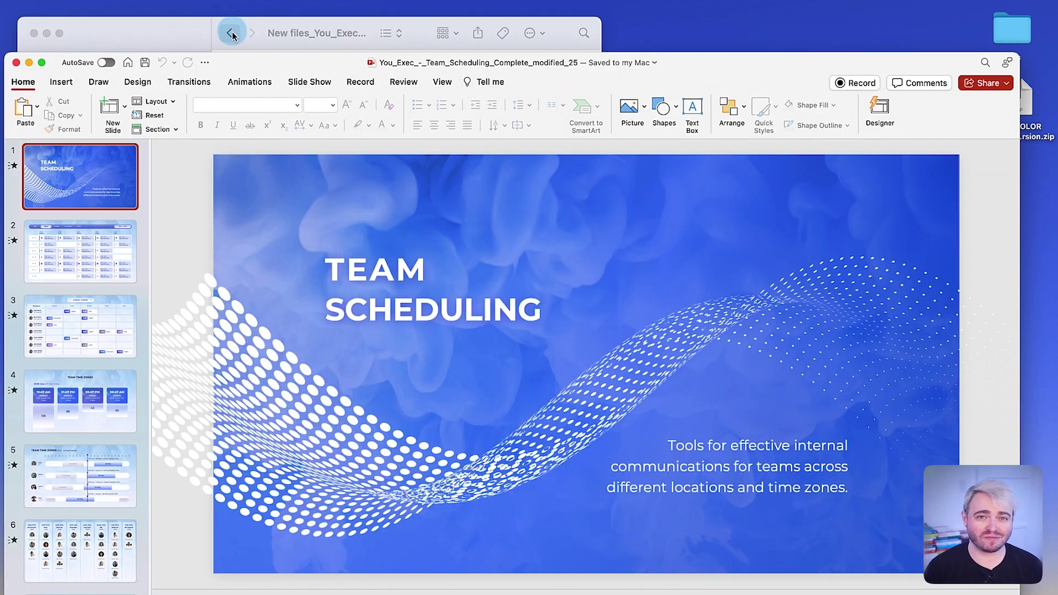
{"action": "left_click_drag", "start_coordinate": [232, 35], "coordinate": [733, 42]}
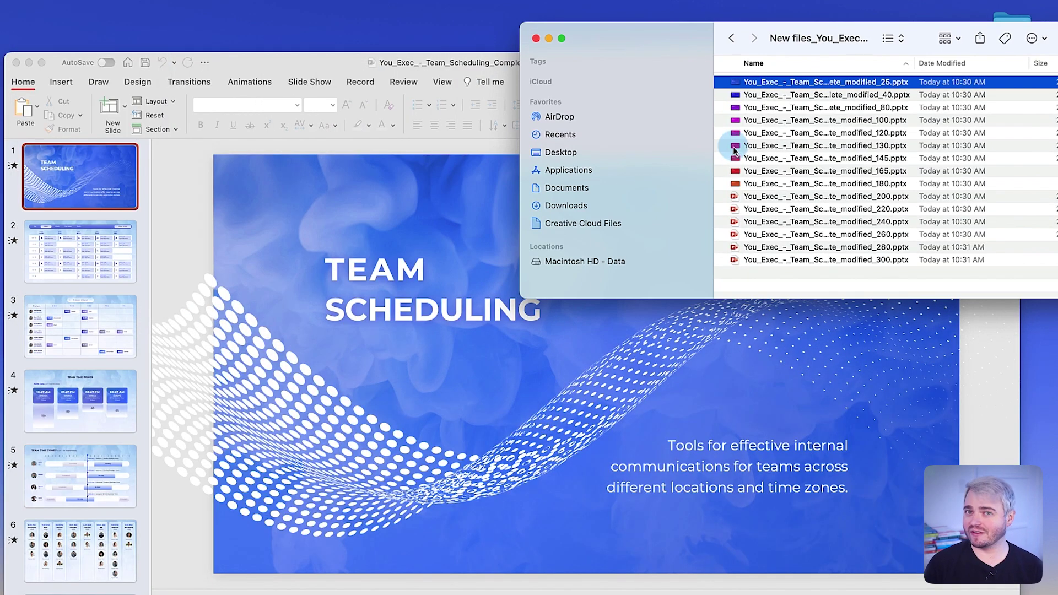
{"action": "left_click", "coordinate": [735, 145]}
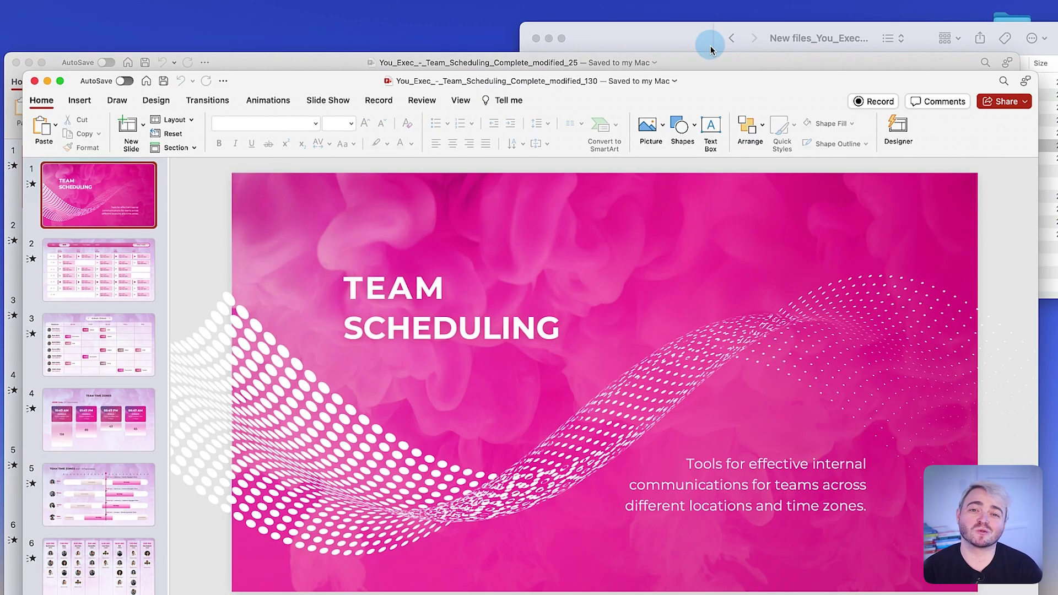
{"action": "left_click", "coordinate": [713, 48]}
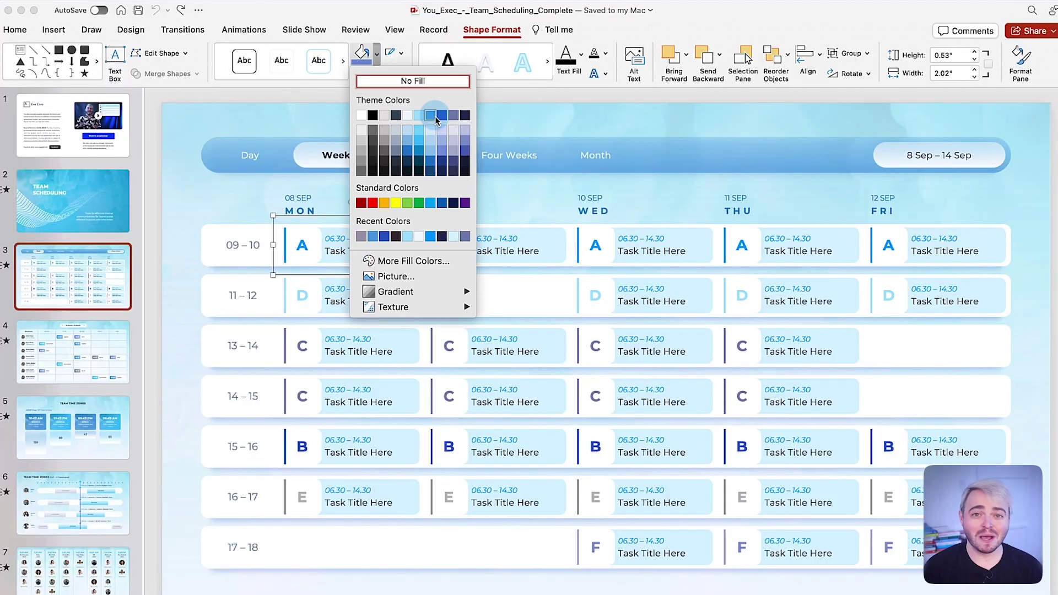
Fill the A shift cards on the scheduling grid with purple.
{"action": "left_click", "coordinate": [430, 115]}
{"action": "left_click", "coordinate": [645, 244]}
{"action": "left_click", "coordinate": [791, 245]}
{"action": "left_click", "coordinate": [376, 54]}
{"action": "left_click", "coordinate": [430, 115]}
{"action": "left_click", "coordinate": [938, 245]}
{"action": "left_click", "coordinate": [376, 53]}
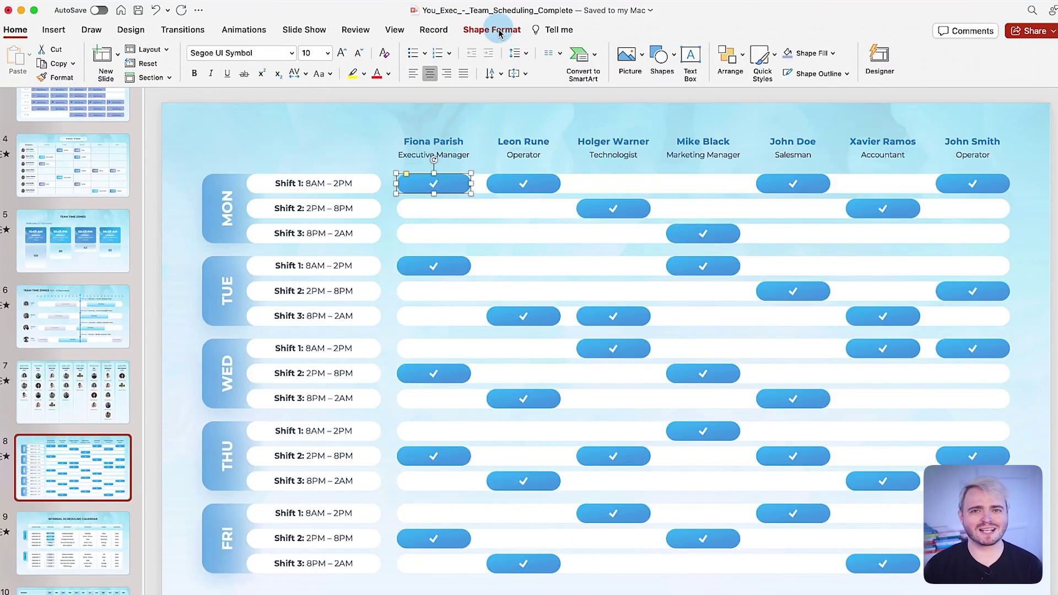
{"action": "left_click", "coordinate": [538, 187]}
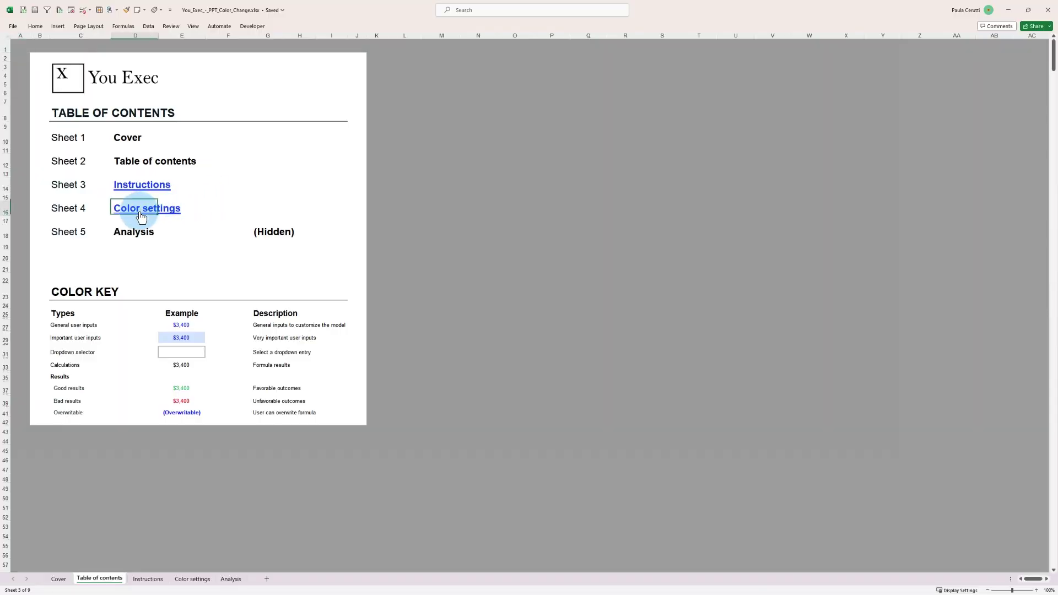
Enter degree changes 20, 40, 80 and 100 on Color settings, then download the file in Excel format.
{"action": "left_click", "coordinate": [142, 215]}
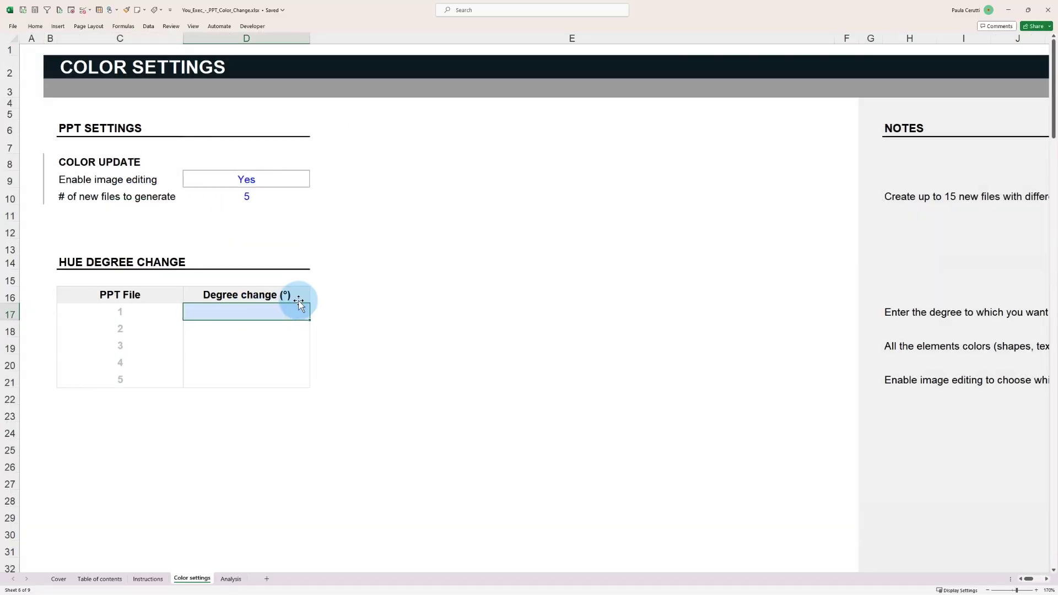
{"action": "type", "text": "20"}
{"action": "key", "text": "Return"}
{"action": "type", "text": "40"}
{"action": "key", "text": "Return"}
{"action": "type", "text": "80"}
{"action": "key", "text": "Return"}
{"action": "type", "text": "100"}
{"action": "key", "text": "Return"}
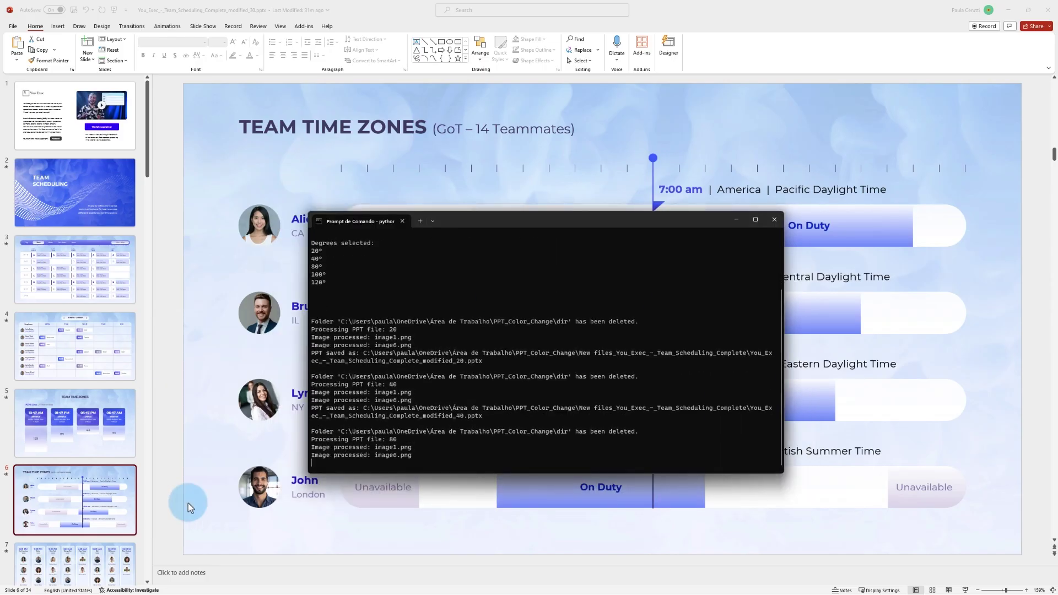
{"action": "mouse_move", "coordinate": [513, 550]}
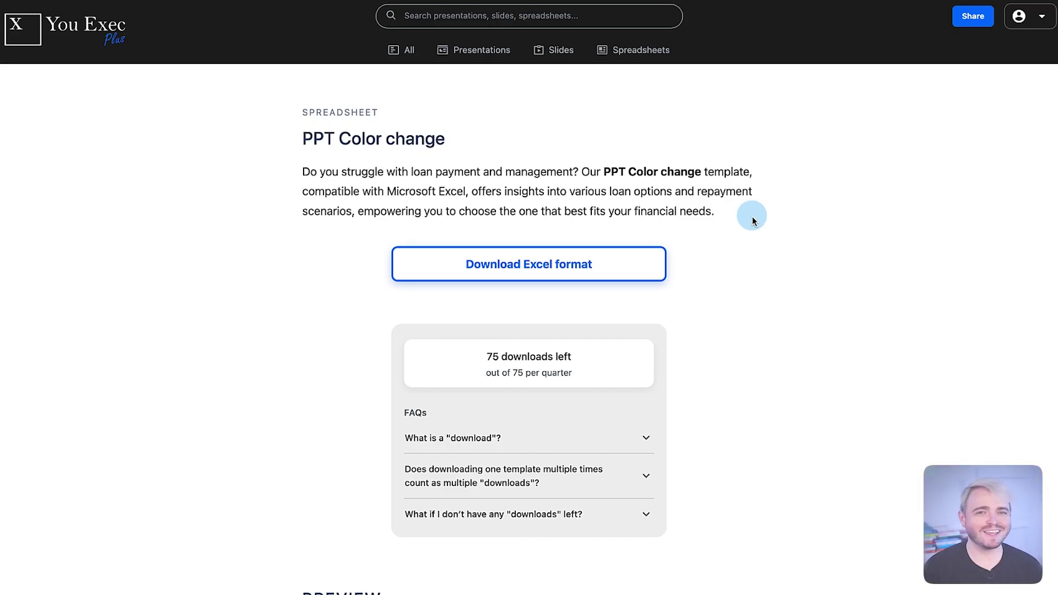
{"action": "left_click", "coordinate": [558, 273]}
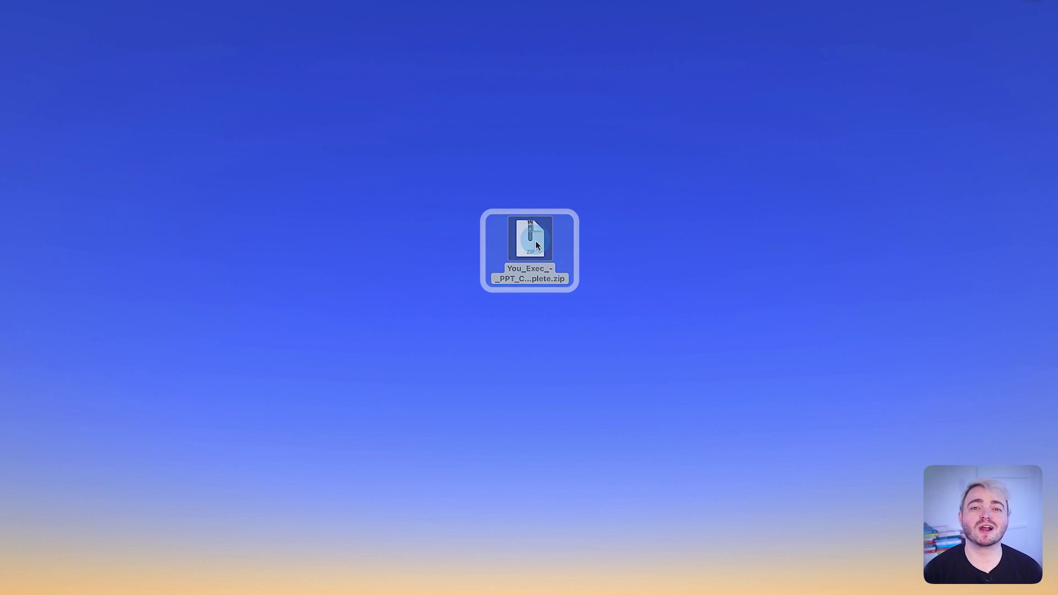
Unzip the download and open PPT_Color_Change.xlsx from the Complete version folder.
{"action": "double_click", "coordinate": [539, 232]}
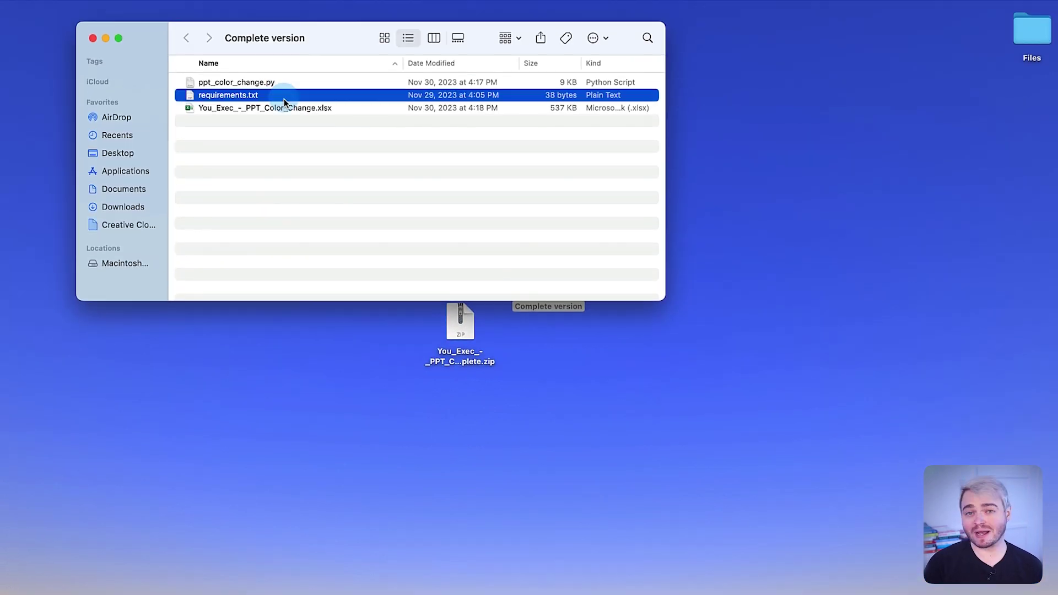
{"action": "left_click", "coordinate": [279, 108]}
{"action": "double_click", "coordinate": [262, 109]}
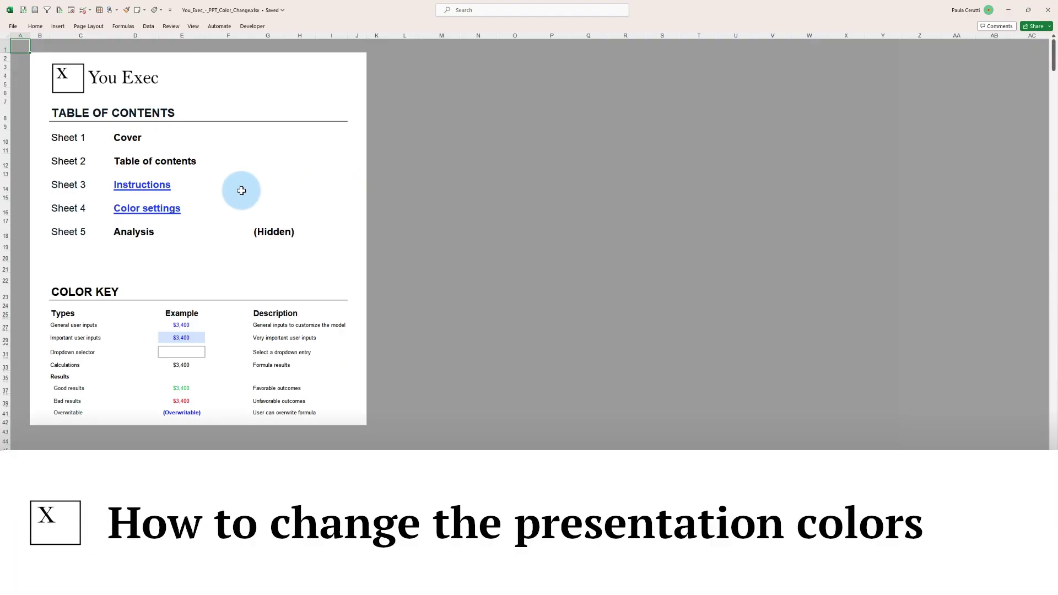
On the Color settings sheet, begin entering Degree change values from D17 downward.
{"action": "left_click", "coordinate": [140, 213]}
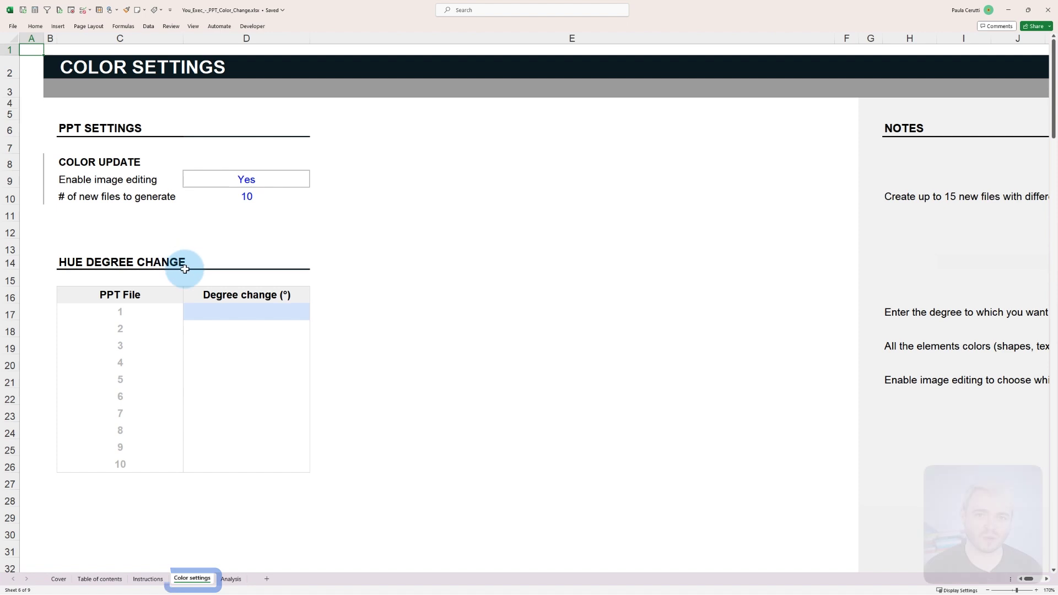
{"action": "left_click", "coordinate": [245, 309]}
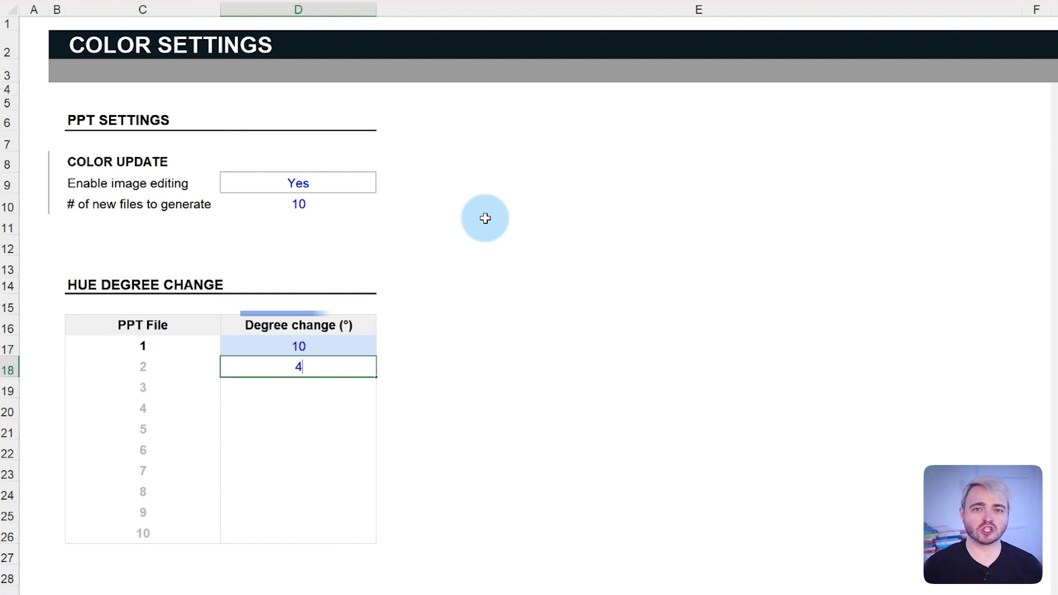
{"action": "type", "text": "80"}
{"action": "key", "text": "Return"}
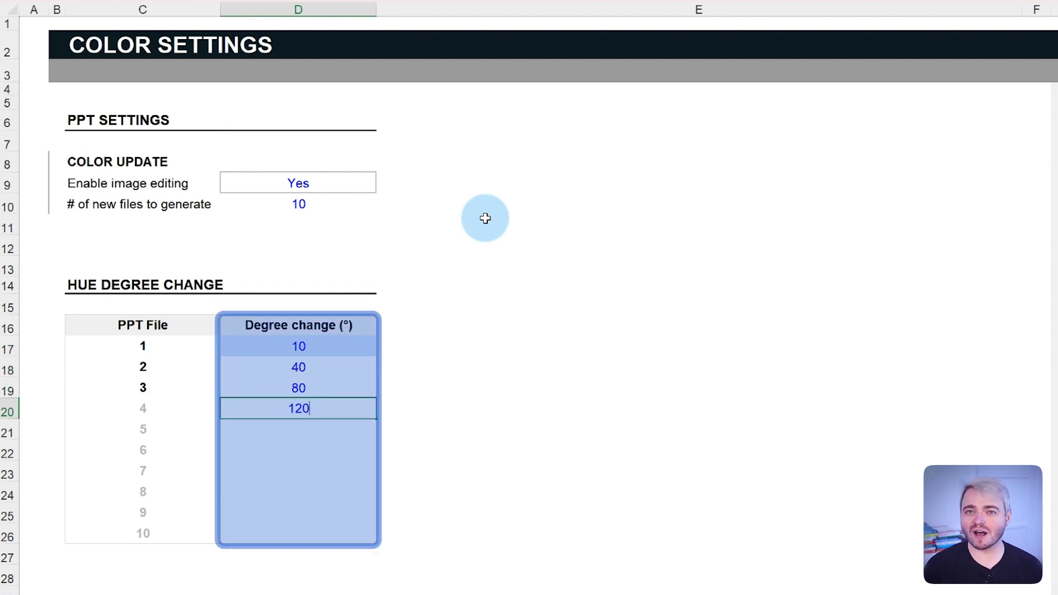
{"action": "type", "text": "160"}
{"action": "key", "text": "Return"}
{"action": "type", "text": "200"}
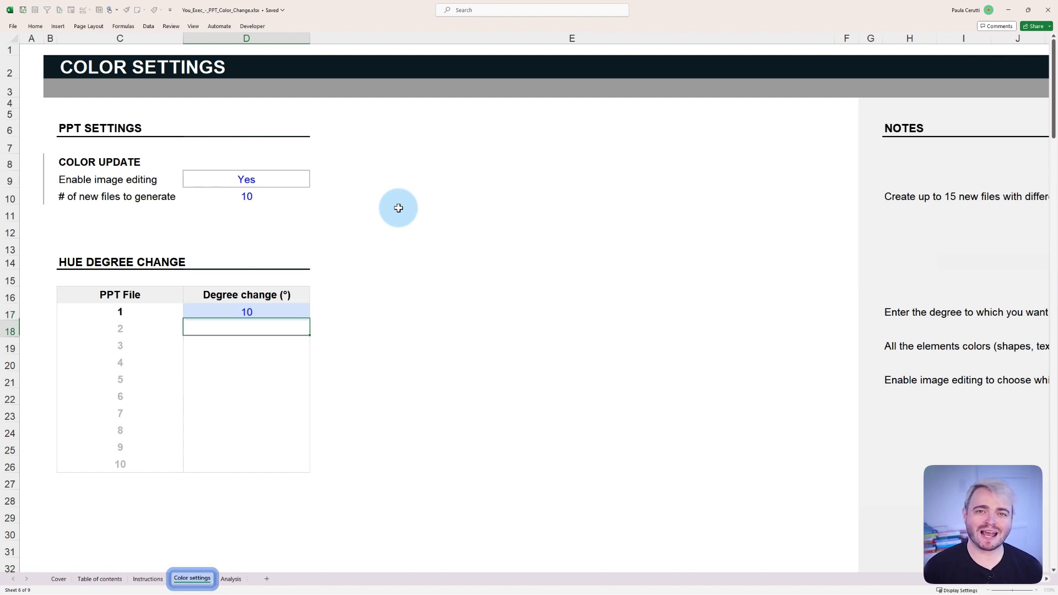
Finish the Degree change entries, including 240 and 360 for the tenth file.
{"action": "type", "text": "40"}
{"action": "key", "text": "Return"}
{"action": "type", "text": "80"}
{"action": "key", "text": "Return"}
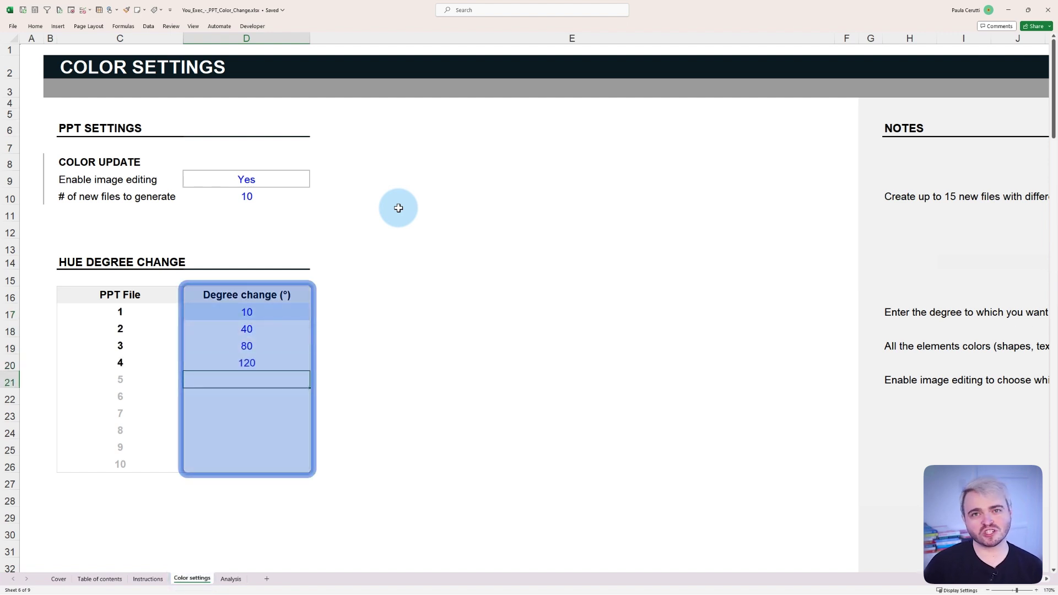
{"action": "type", "text": "240"}
{"action": "key", "text": "Return"}
{"action": "type", "text": "280"}
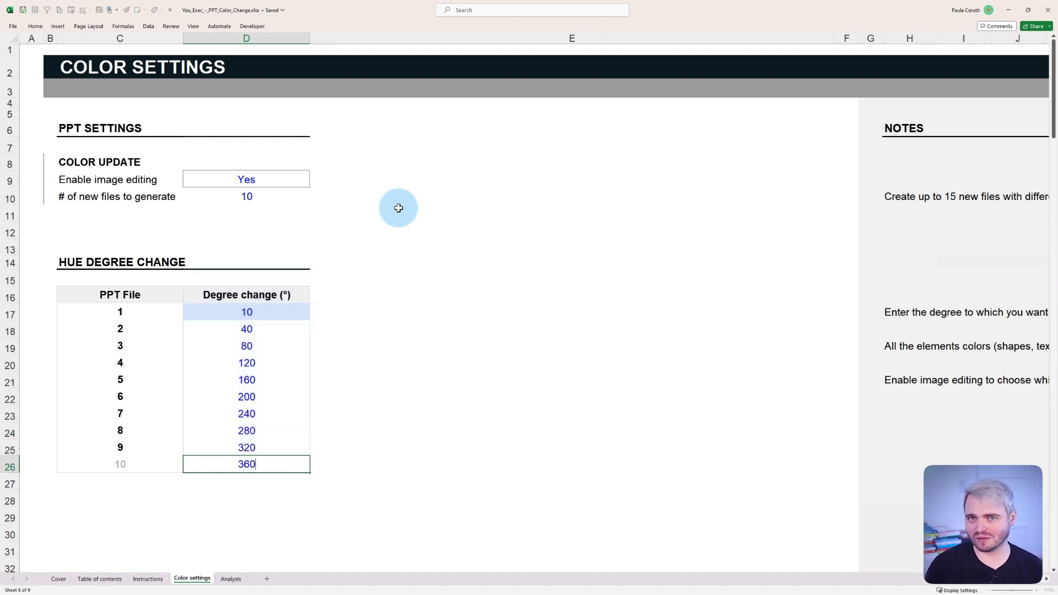
{"action": "key", "text": "Return"}
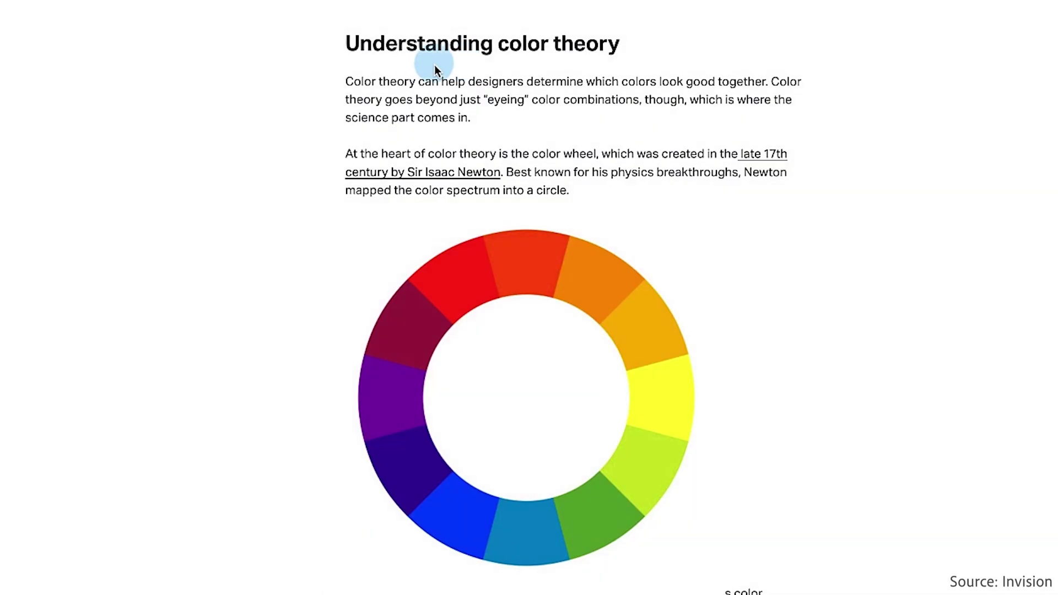
Select the 'Understanding color theory' heading in the colour wheel article.
{"action": "left_click_drag", "start_coordinate": [339, 42], "coordinate": [652, 32]}
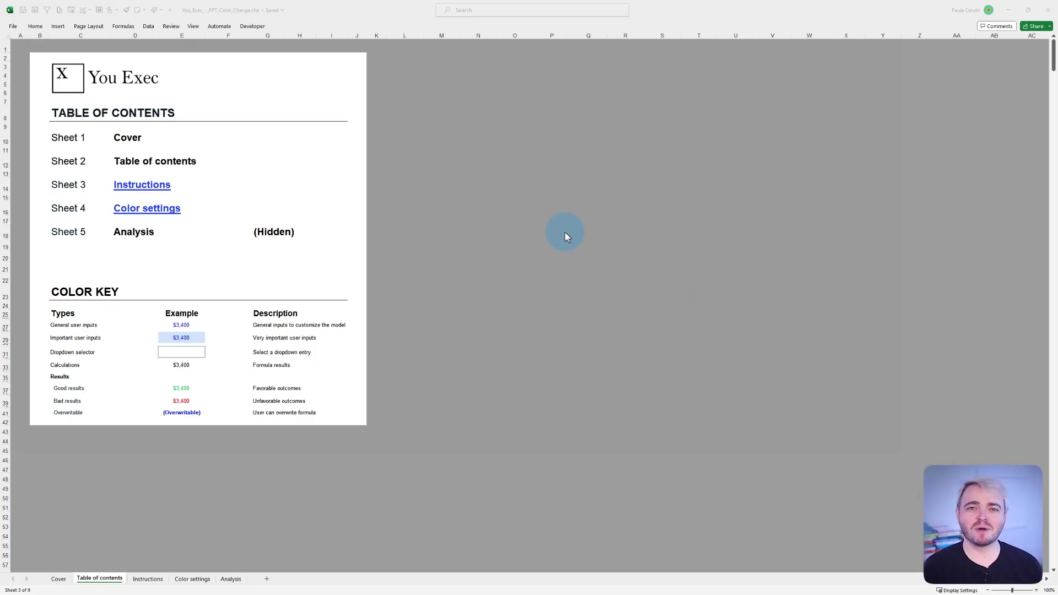
Set file 2's Degree change to 30 on the Color settings sheet.
{"action": "left_click", "coordinate": [124, 208]}
{"action": "type", "text": "30"}
{"action": "key", "text": "Return"}
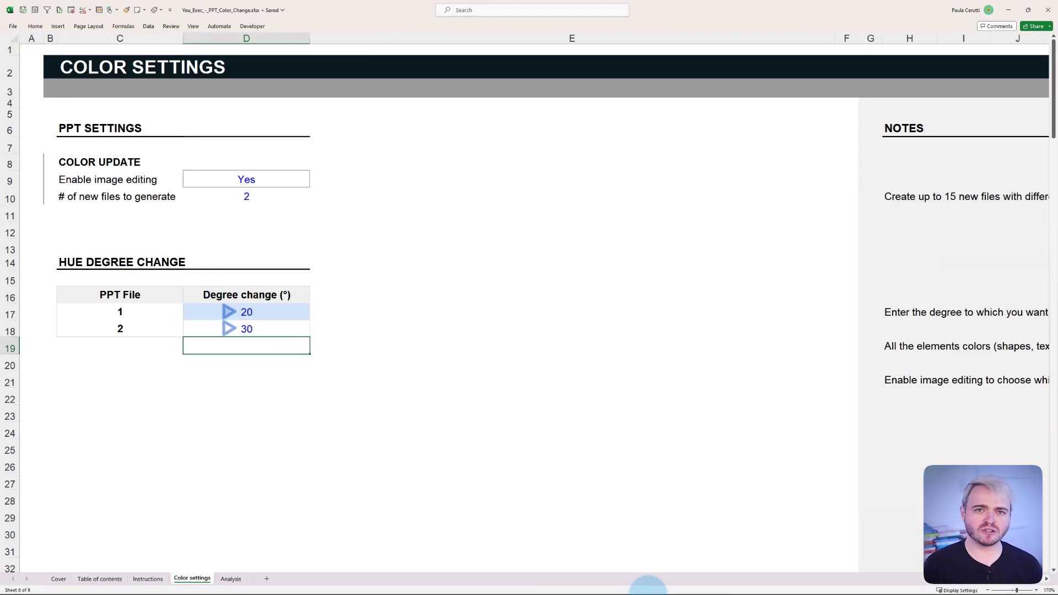
Check the third open PowerPoint window, then return to the Color settings sheet.
{"action": "mouse_move", "coordinate": [611, 584]}
{"action": "mouse_move", "coordinate": [680, 549]}
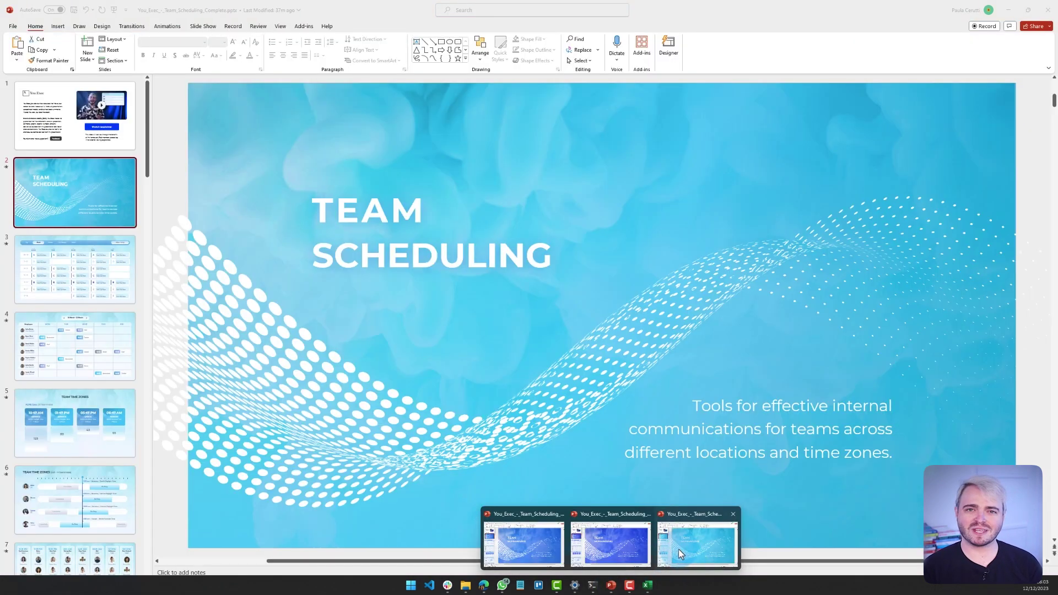
{"action": "left_click", "coordinate": [678, 548]}
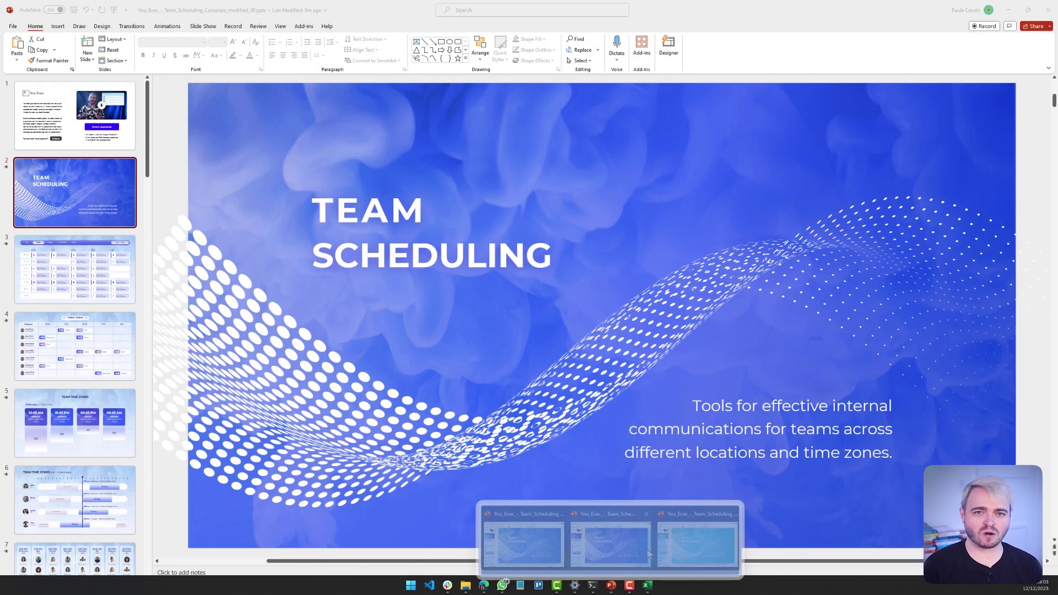
{"action": "mouse_move", "coordinate": [560, 551]}
{"action": "left_click", "coordinate": [745, 246]}
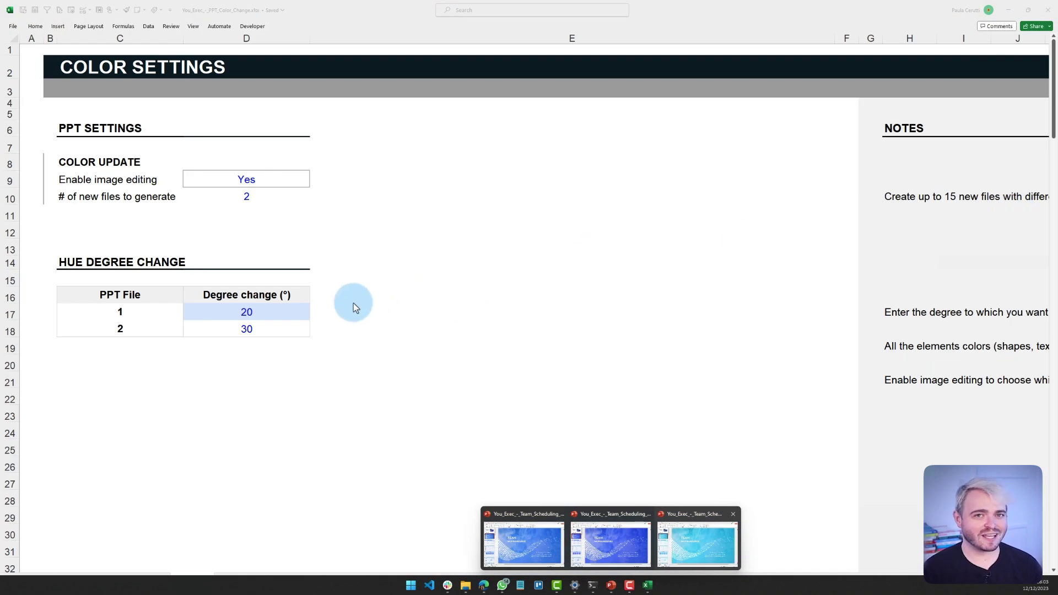
{"action": "left_click", "coordinate": [292, 231]}
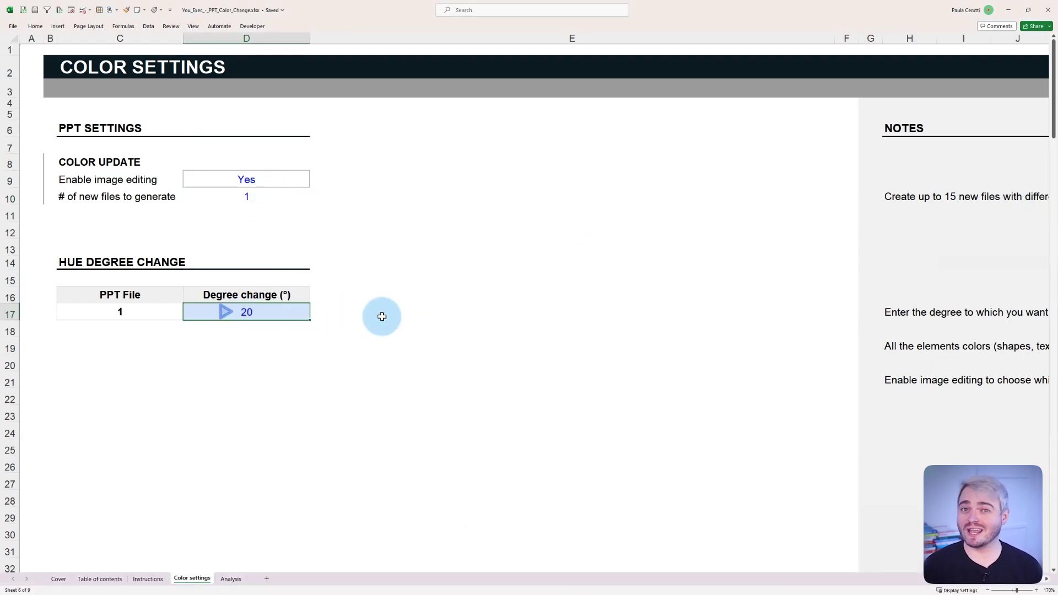
Open the red modified_180 deck and advance to the Team Time Zones slide.
{"action": "left_click", "coordinate": [467, 583]}
{"action": "double_click", "coordinate": [242, 70]}
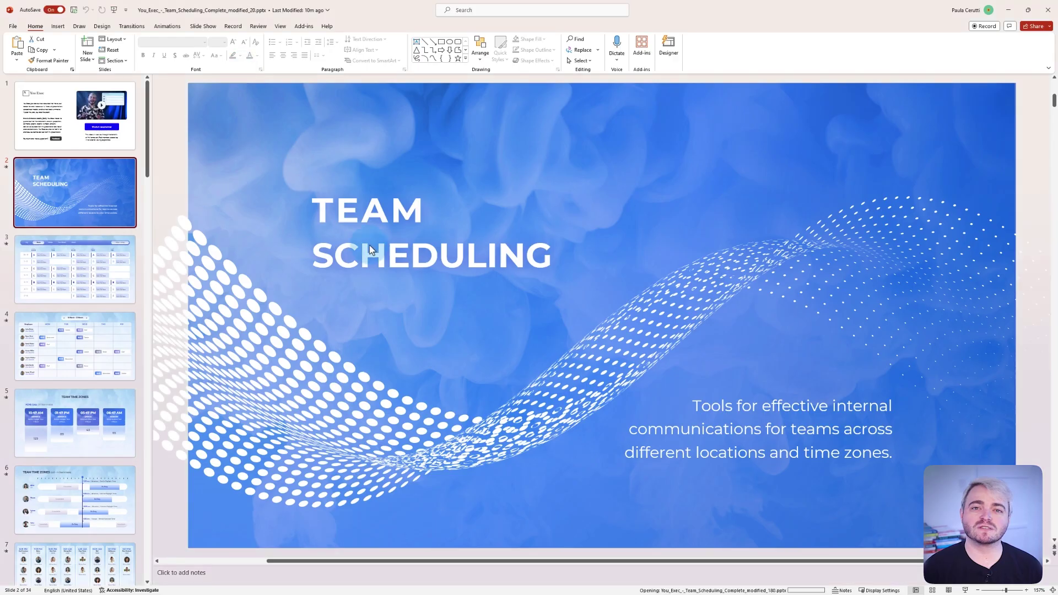
{"action": "left_click", "coordinate": [97, 200]}
{"action": "key", "text": "Down"}
{"action": "key", "text": "Down"}
{"action": "key", "text": "Down"}
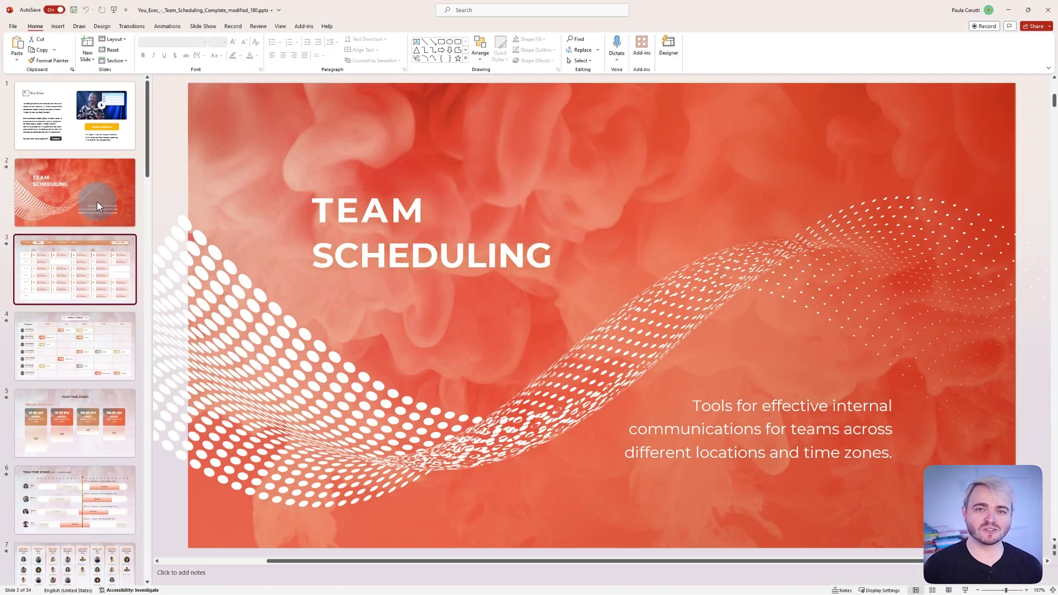
{"action": "key", "text": "Down"}
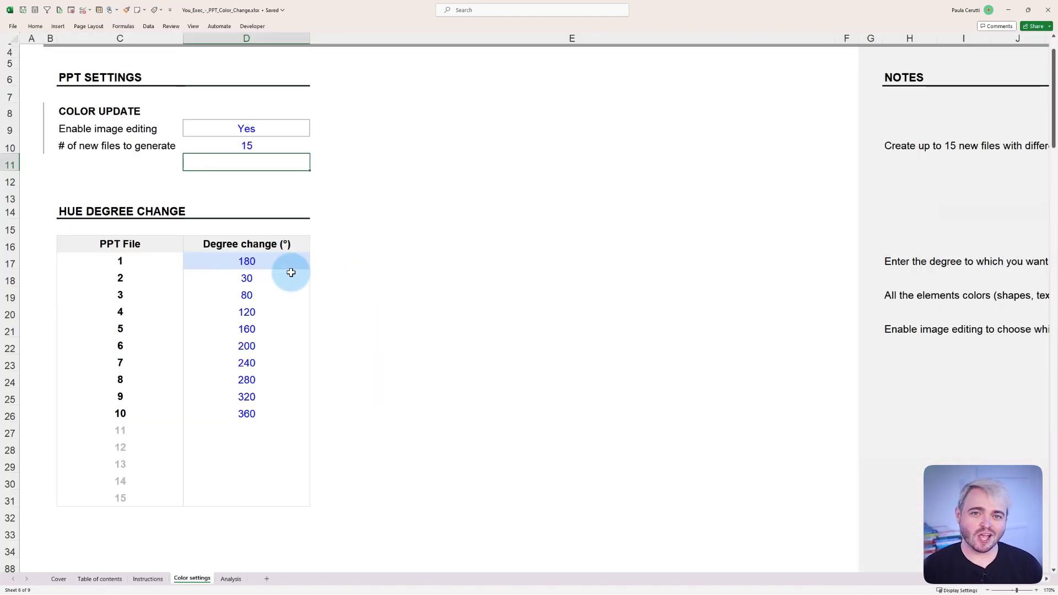
Start the Degree change column with 20, 40 and 60.
{"action": "type", "text": "20"}
{"action": "key", "text": "Return"}
{"action": "type", "text": "40"}
{"action": "key", "text": "Return"}
{"action": "type", "text": "60"}
Continue the Degree change values through 120, 200, 220, 240, 280 and 300, then show the modified files folder.
{"action": "key", "text": "Return"}
{"action": "key", "text": "Return"}
{"action": "key", "text": "Return"}
{"action": "type", "text": "120"}
{"action": "key", "text": "Return"}
{"action": "type", "text": "200"}
{"action": "key", "text": "Return"}
{"action": "type", "text": "220"}
{"action": "key", "text": "Return"}
{"action": "type", "text": "240"}
{"action": "key", "text": "Return"}
{"action": "type", "text": "280"}
{"action": "key", "text": "Return"}
{"action": "type", "text": "300"}
{"action": "key", "text": "Return"}
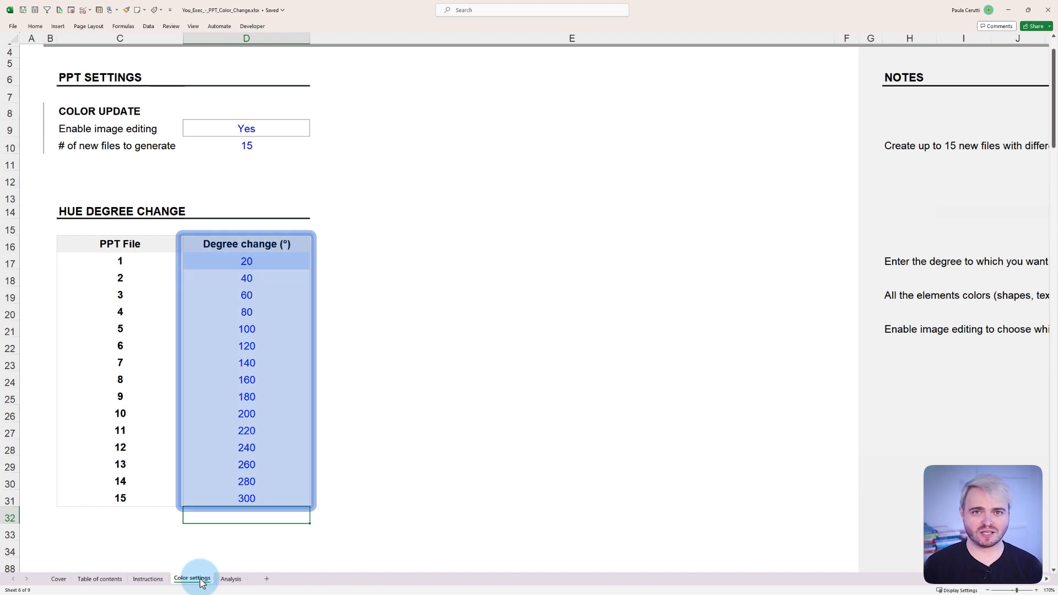
{"action": "left_click", "coordinate": [484, 591]}
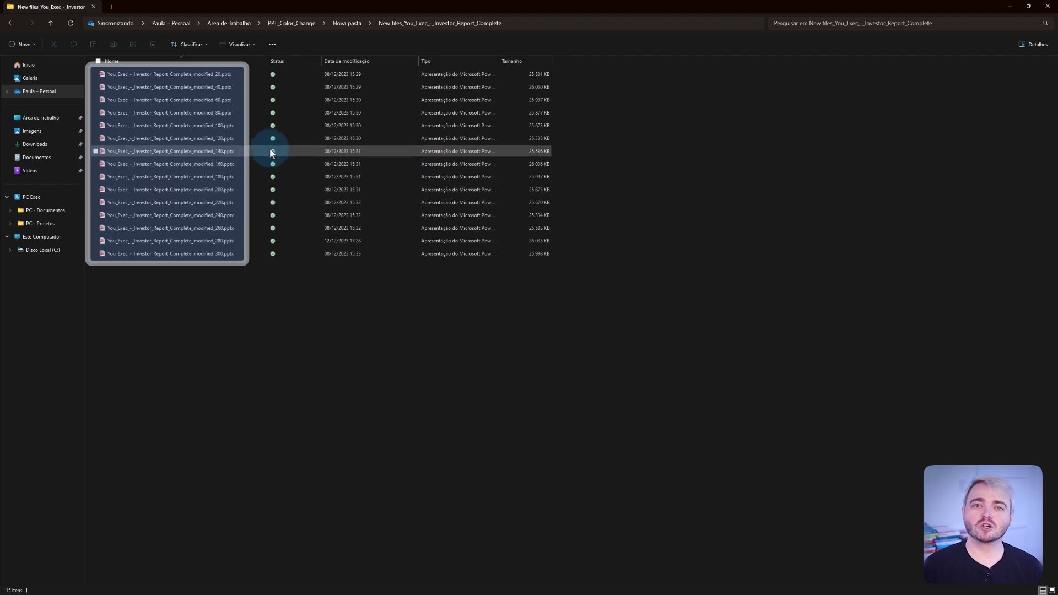
Narrow the File Explorer navigation pane to icons, then minimize the folder to return to Excel.
{"action": "left_click_drag", "start_coordinate": [84, 293], "coordinate": [24, 293]}
{"action": "left_click", "coordinate": [484, 590]}
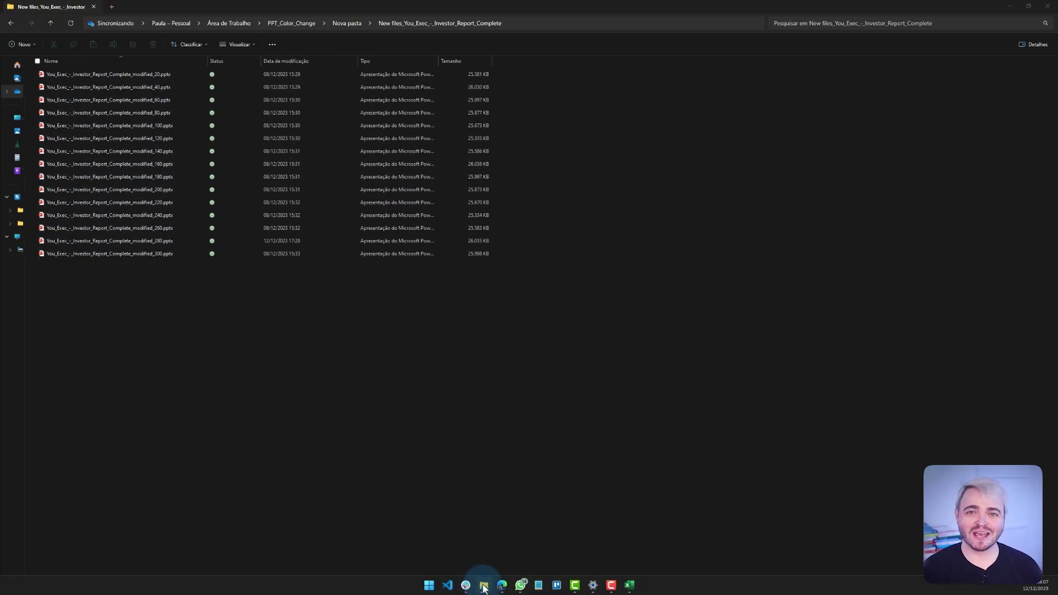
{"action": "left_click", "coordinate": [329, 537]}
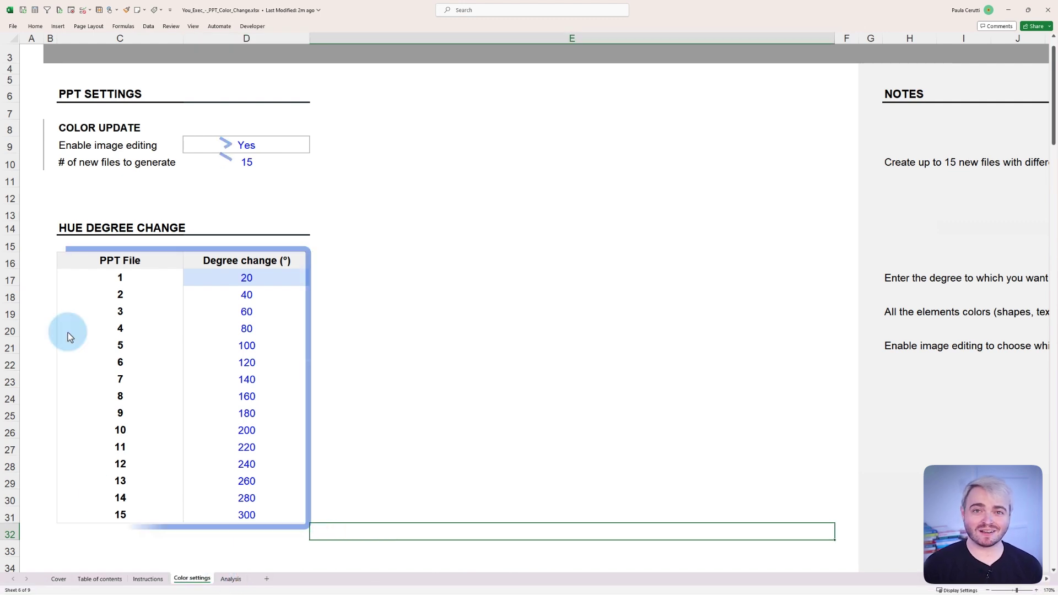
{"action": "left_click", "coordinate": [32, 54]}
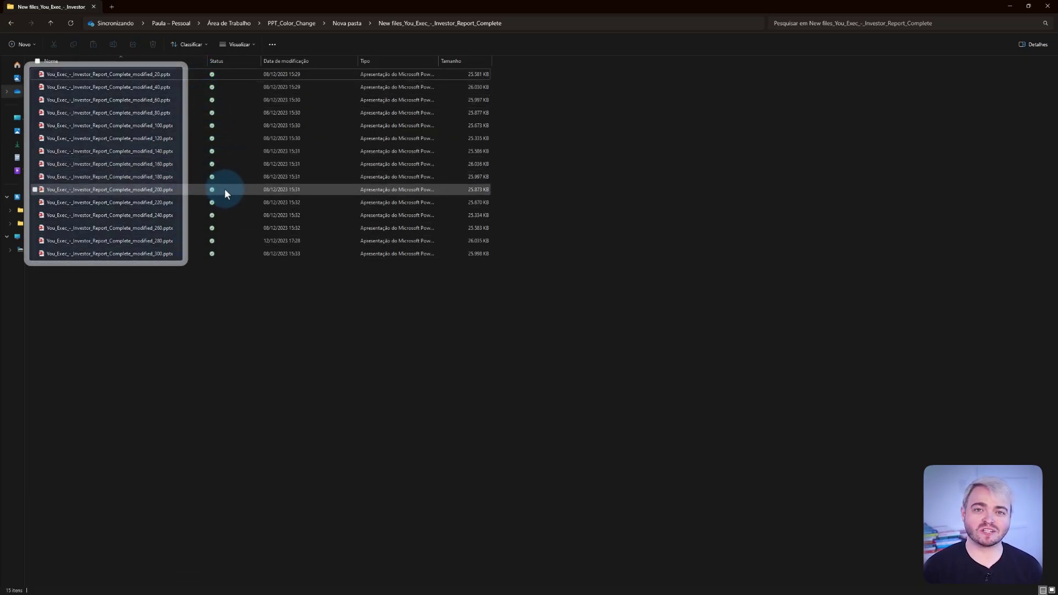
View the 180° Investor Report copy's Key Updates slide, then open the 120° copy.
{"action": "double_click", "coordinate": [178, 181]}
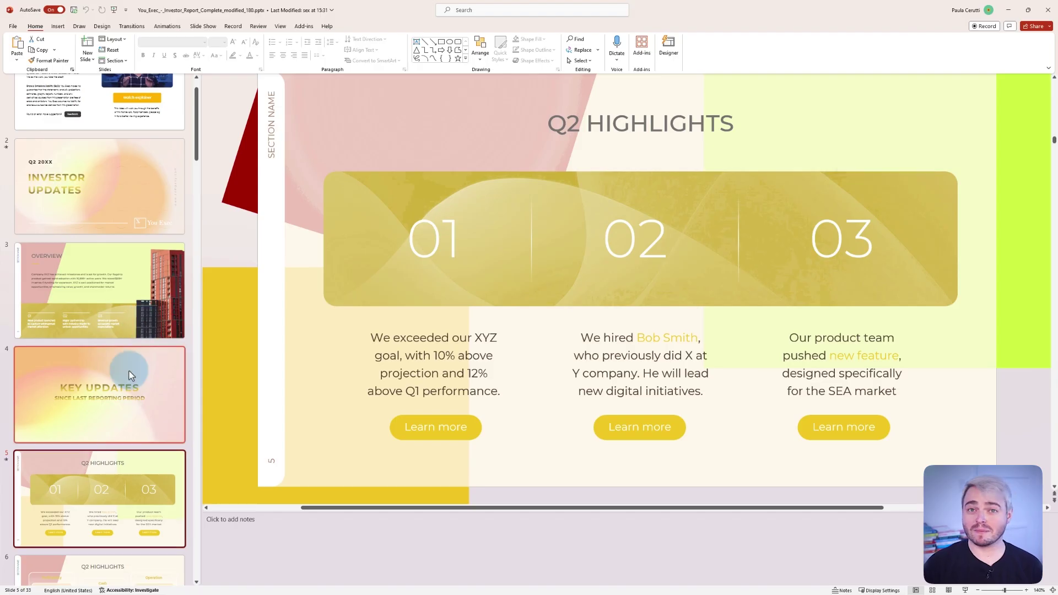
{"action": "left_click", "coordinate": [129, 371]}
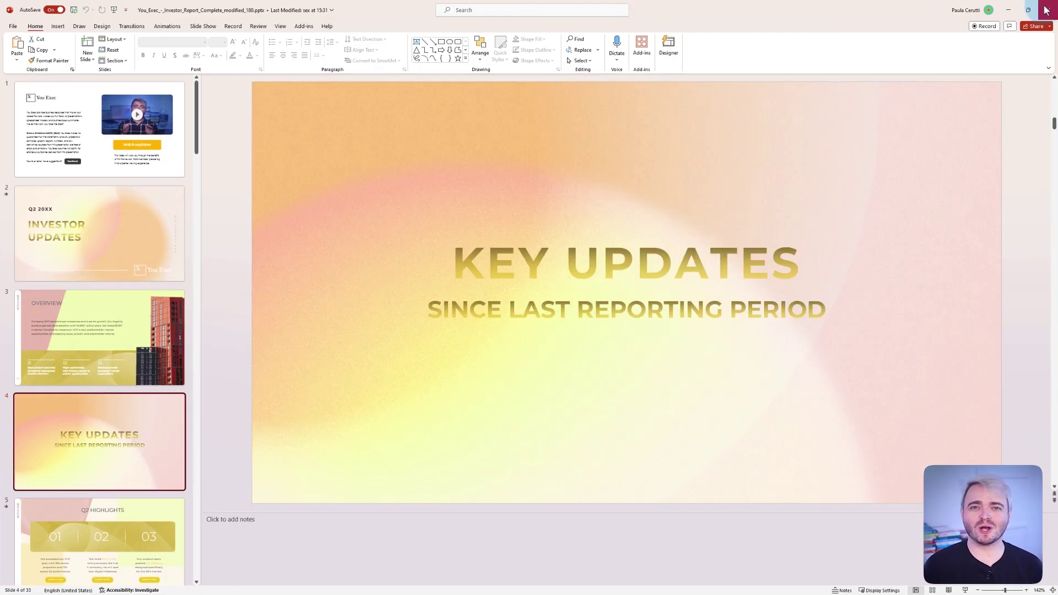
{"action": "left_click", "coordinate": [1048, 10]}
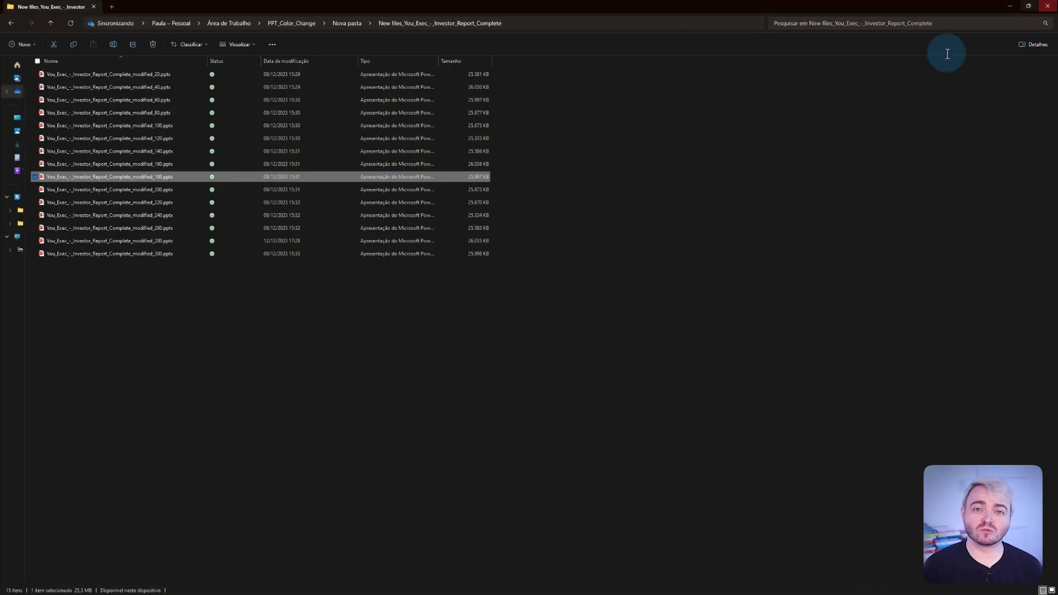
{"action": "double_click", "coordinate": [490, 230]}
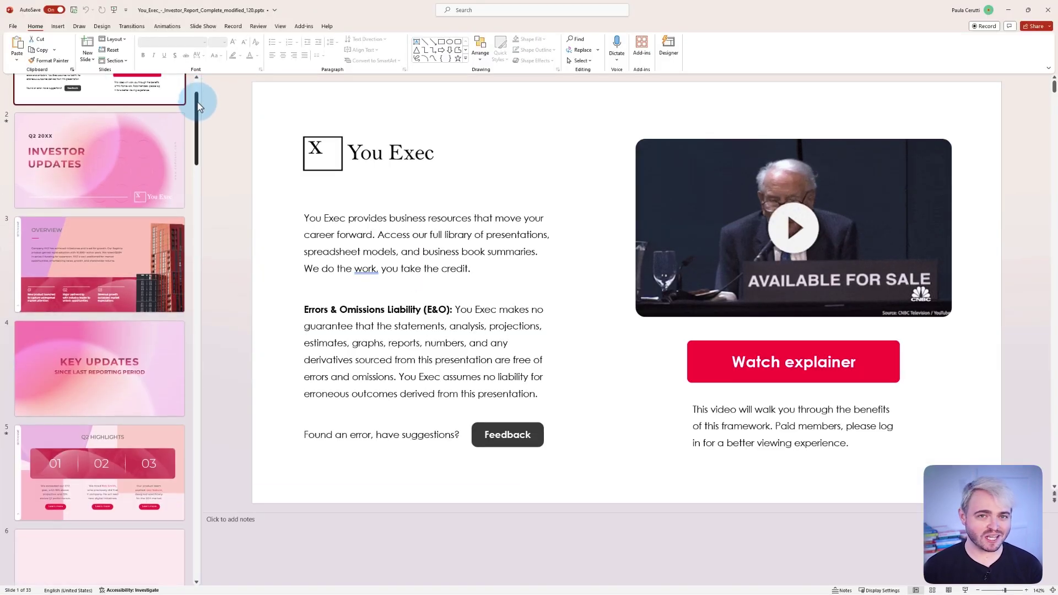
{"action": "left_click_drag", "start_coordinate": [200, 106], "coordinate": [199, 213]}
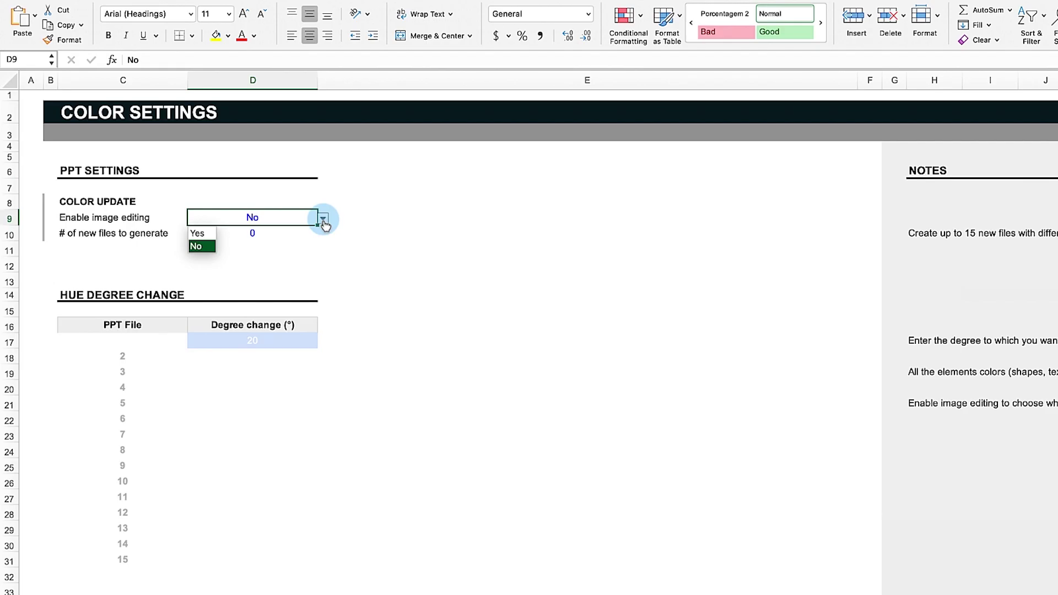
{"action": "left_click", "coordinate": [197, 234]}
{"action": "left_click", "coordinate": [252, 356]}
{"action": "type", "text": "40 60 80 100 120 140 160 180 200 220"}
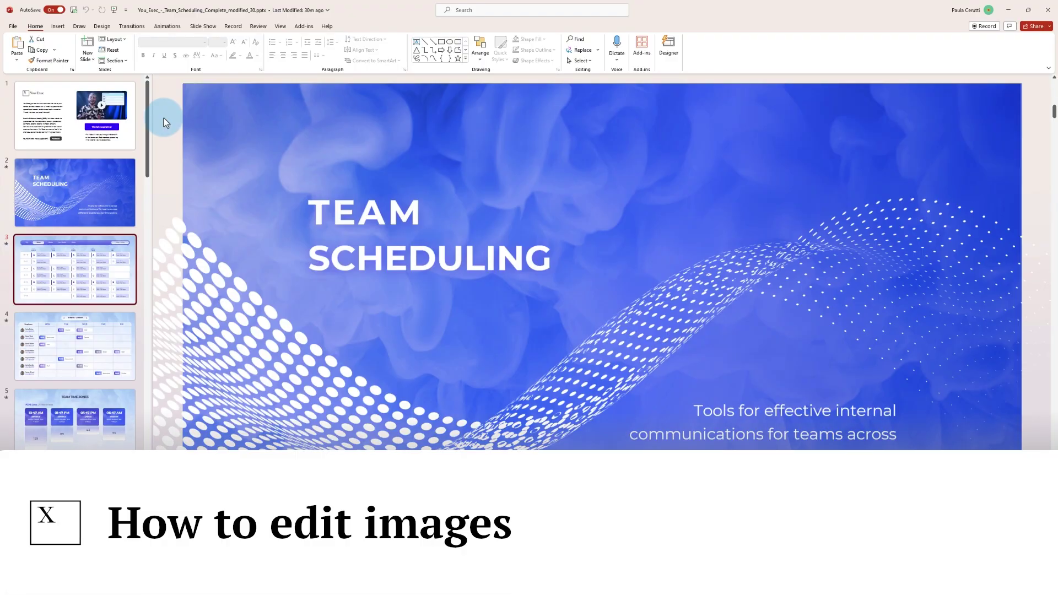
Step down to the Team Time Zones slide, then set image editing to Yes.
{"action": "key", "text": "Down"}
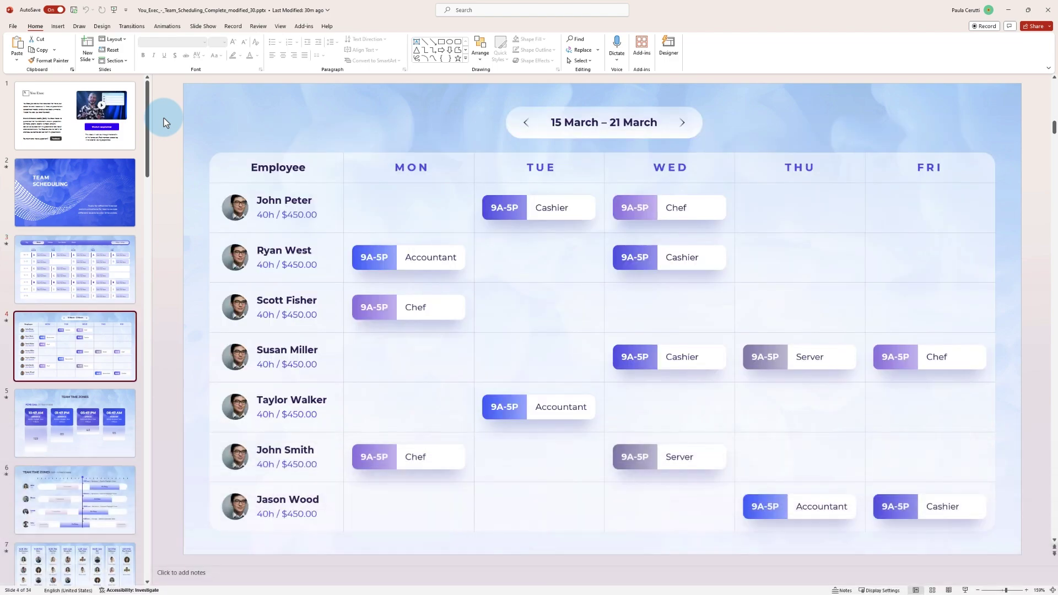
{"action": "key", "text": "Down"}
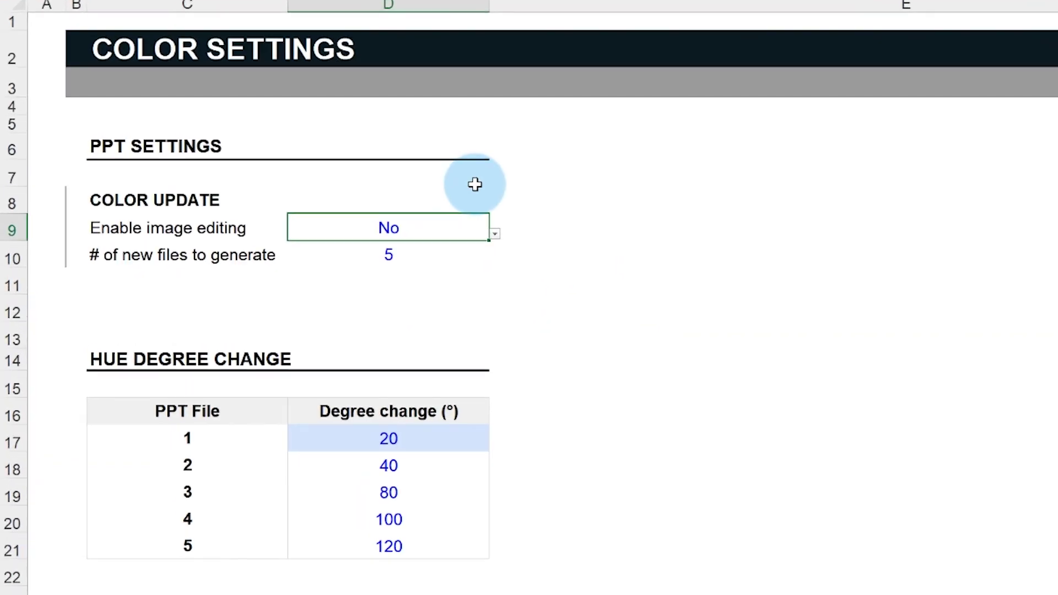
{"action": "left_click", "coordinate": [495, 234]}
{"action": "left_click", "coordinate": [463, 247]}
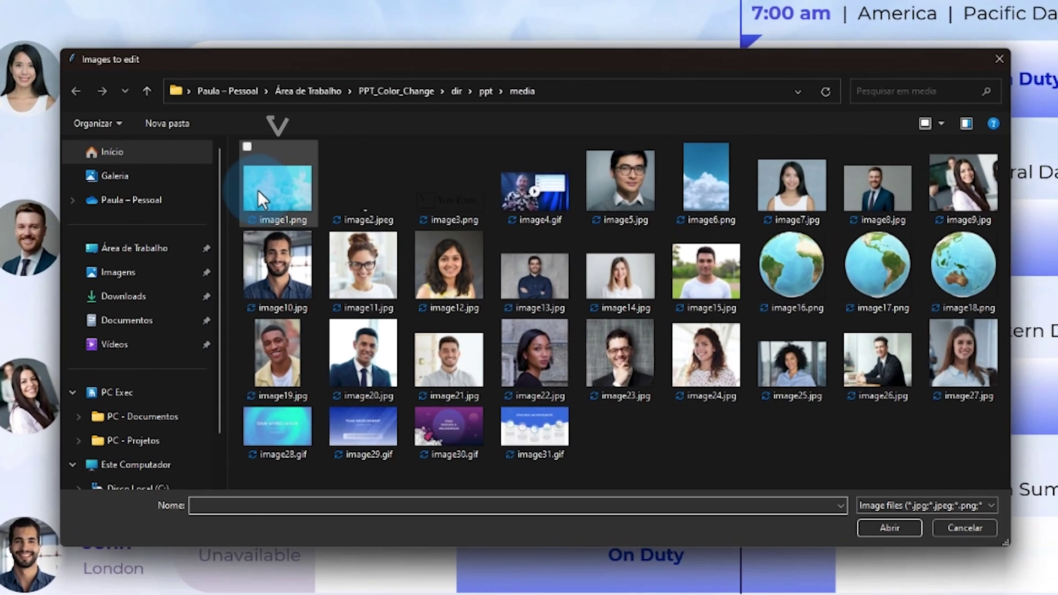
Choose image1.png and image6.png as the images to colour-edit.
{"action": "left_click", "coordinate": [257, 189]}
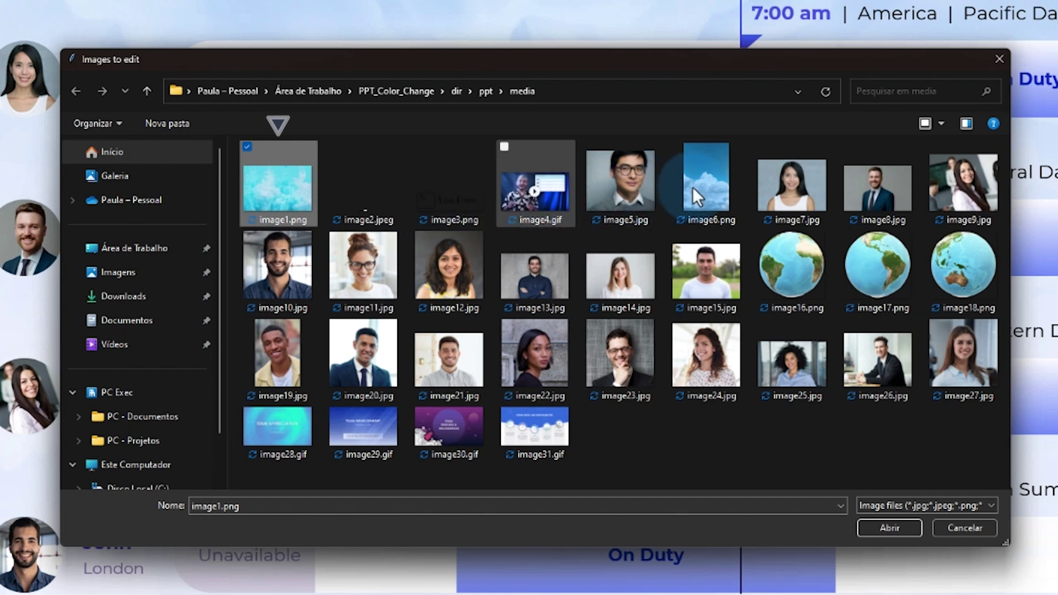
{"action": "left_click", "coordinate": [709, 179], "text": "ctrl"}
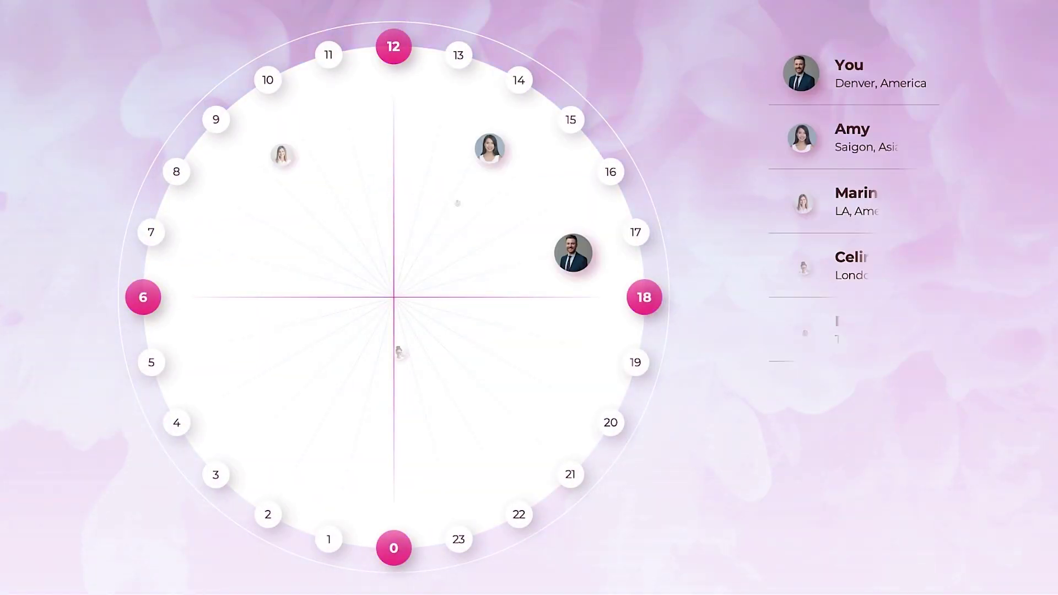
{"action": "left_click", "coordinate": [649, 587]}
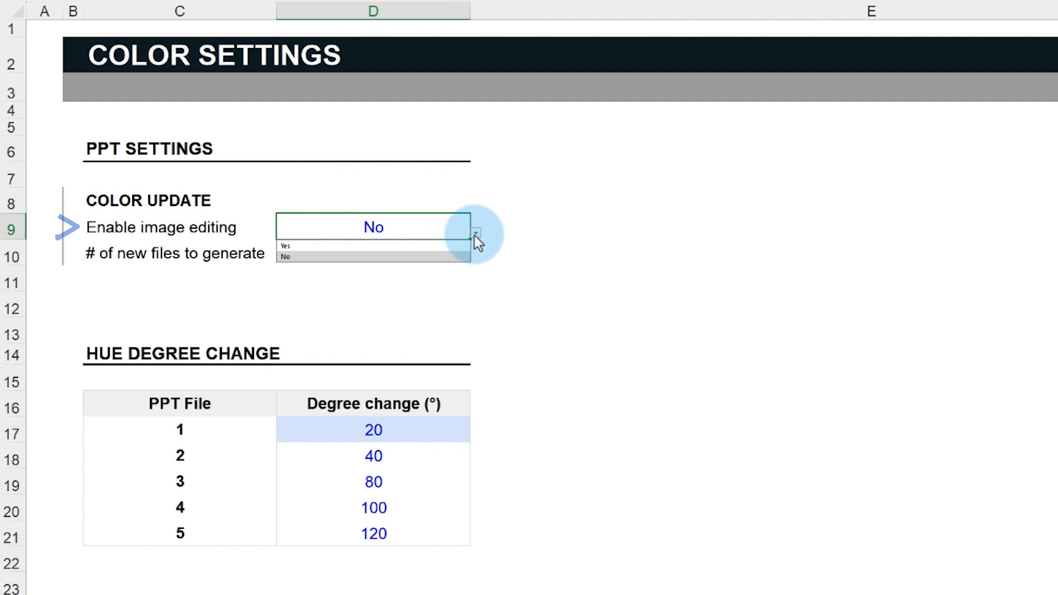
Set image editing to Yes, pick image1.png and image6.png, and confirm to run recolouring.
{"action": "left_click", "coordinate": [461, 245]}
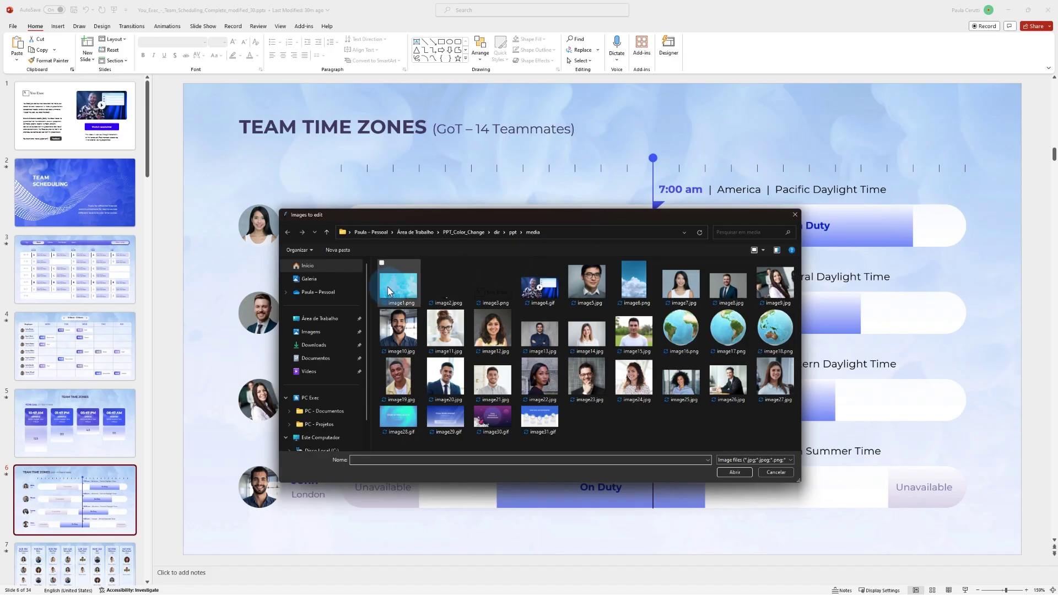
{"action": "left_click", "coordinate": [388, 291]}
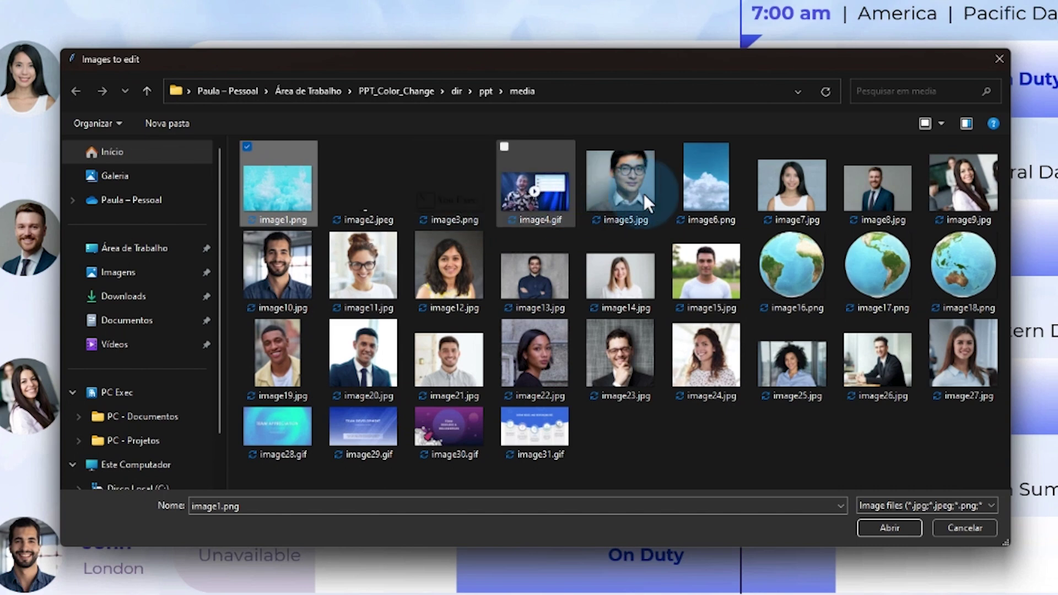
{"action": "left_click", "coordinate": [709, 177], "text": "ctrl"}
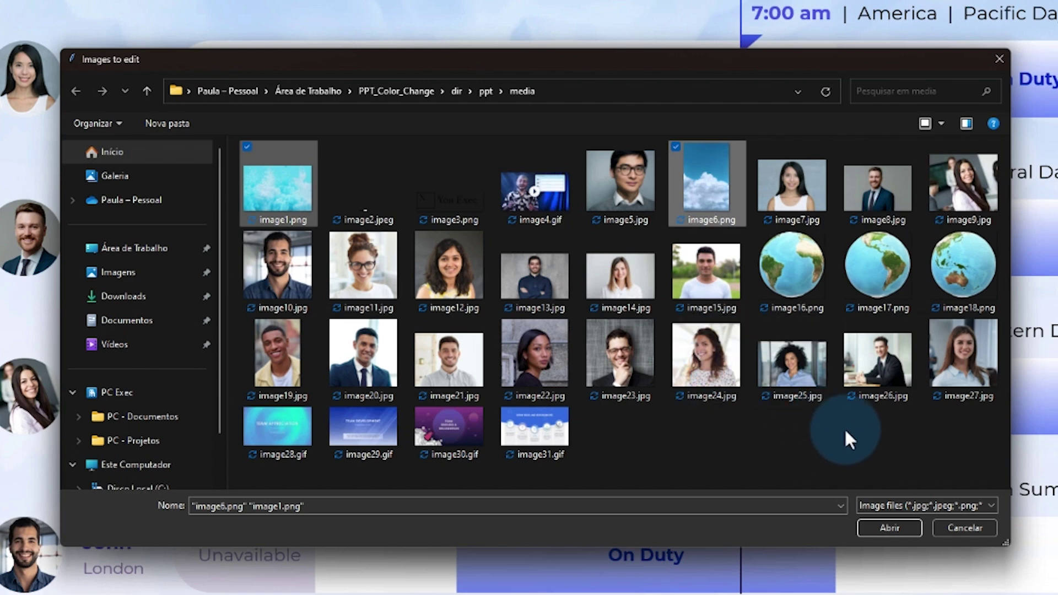
{"action": "left_click", "coordinate": [881, 528]}
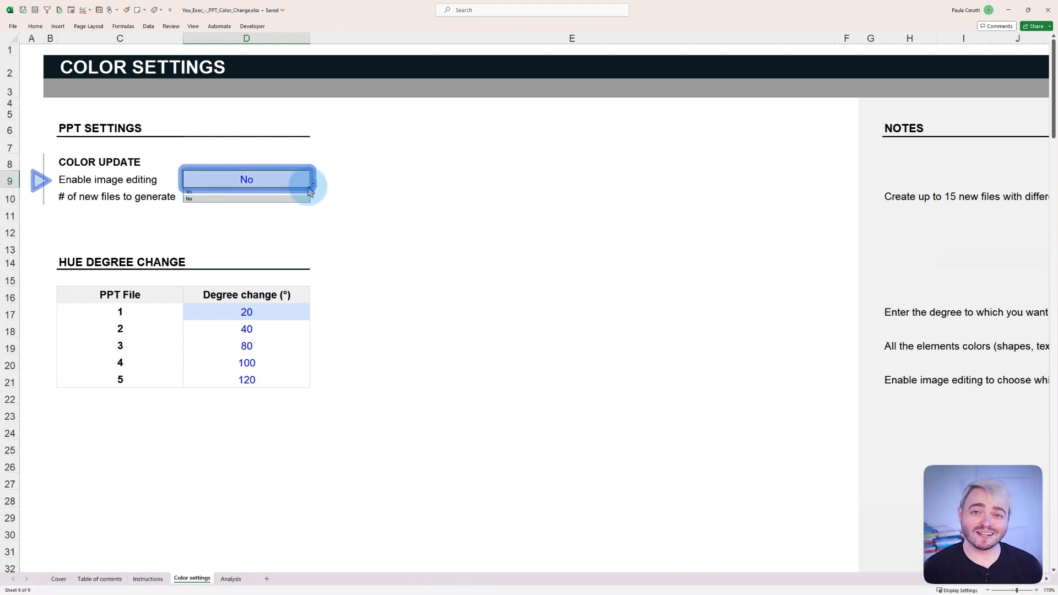
Toggle the image editing setting between No and Yes, leaving it at Yes.
{"action": "left_click", "coordinate": [313, 182]}
{"action": "left_click", "coordinate": [302, 194]}
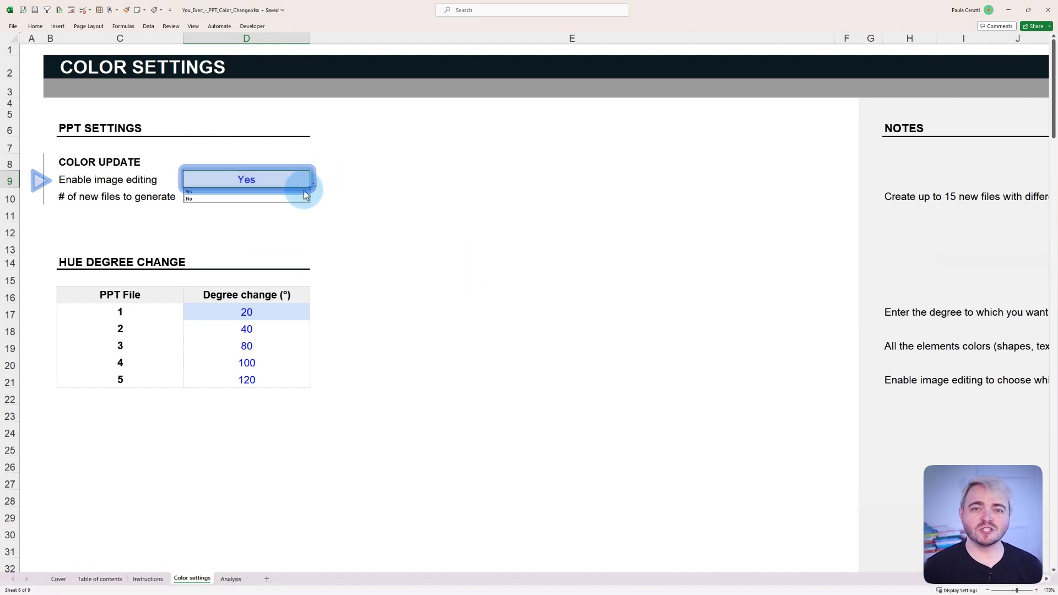
{"action": "left_click", "coordinate": [313, 184]}
{"action": "left_click", "coordinate": [302, 197]}
{"action": "left_click", "coordinate": [299, 192]}
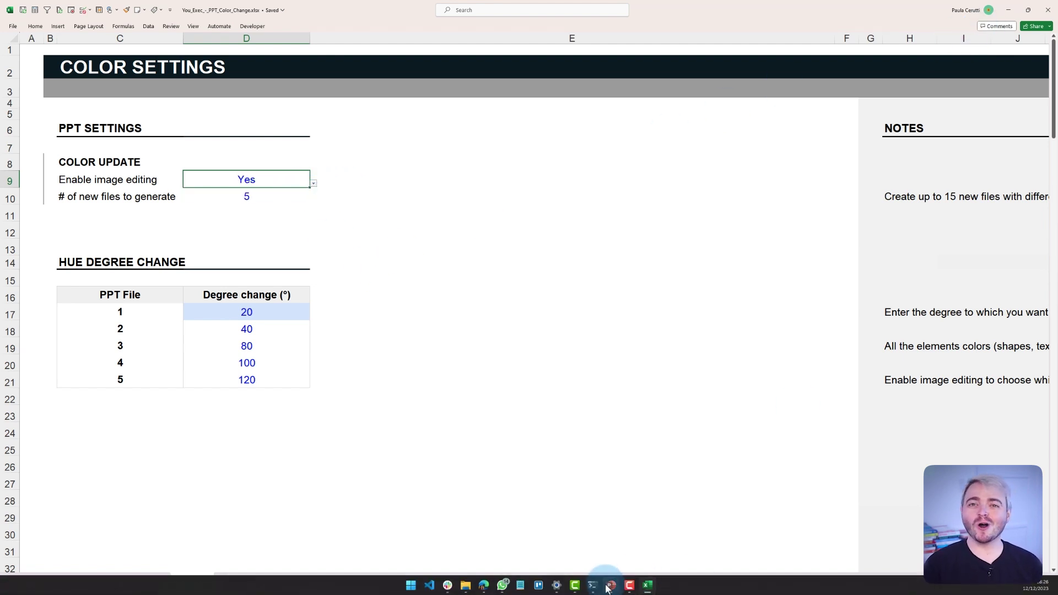
Move through PowerPoint to the weekly schedule and employee schedule slides.
{"action": "left_click", "coordinate": [611, 585]}
{"action": "key", "text": "Down"}
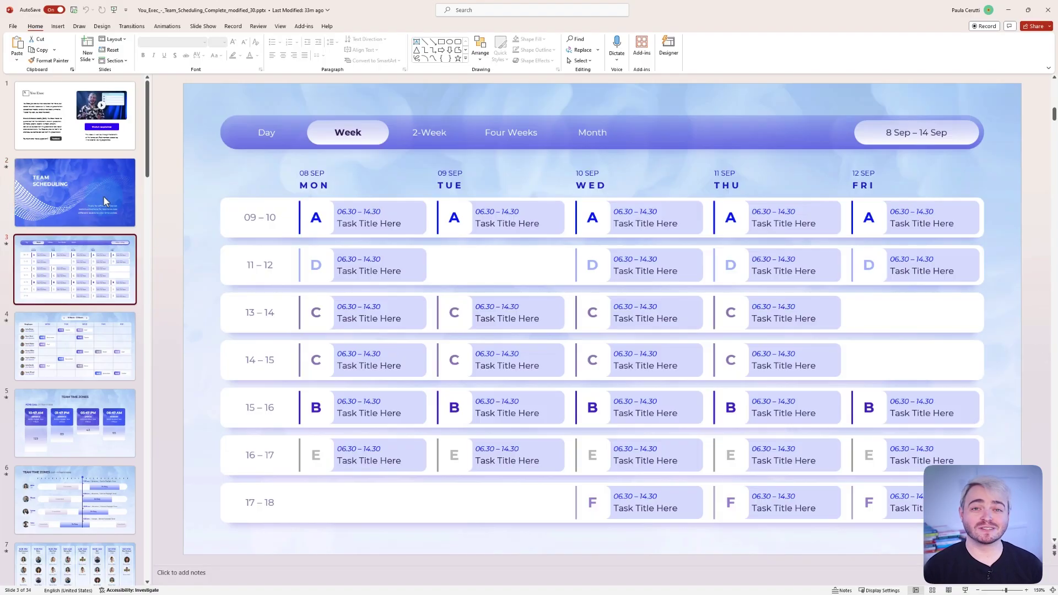
{"action": "key", "text": "Down"}
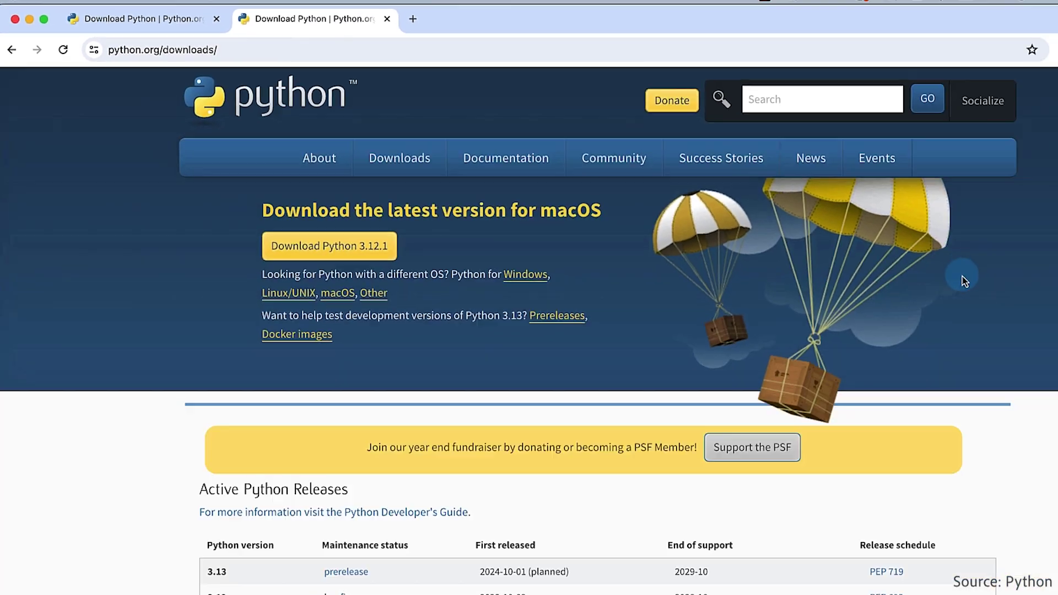
Download the latest Python from python.org and install it with python.exe added to PATH.
{"action": "scroll", "coordinate": [265, 567], "scroll_direction": "down", "scroll_amount": 1}
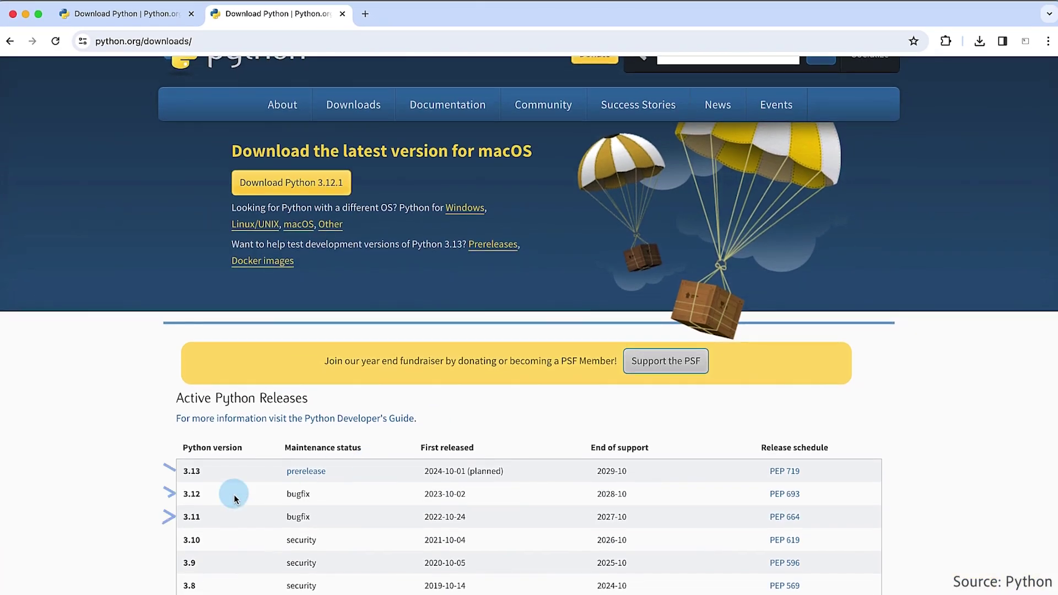
{"action": "left_click", "coordinate": [330, 194]}
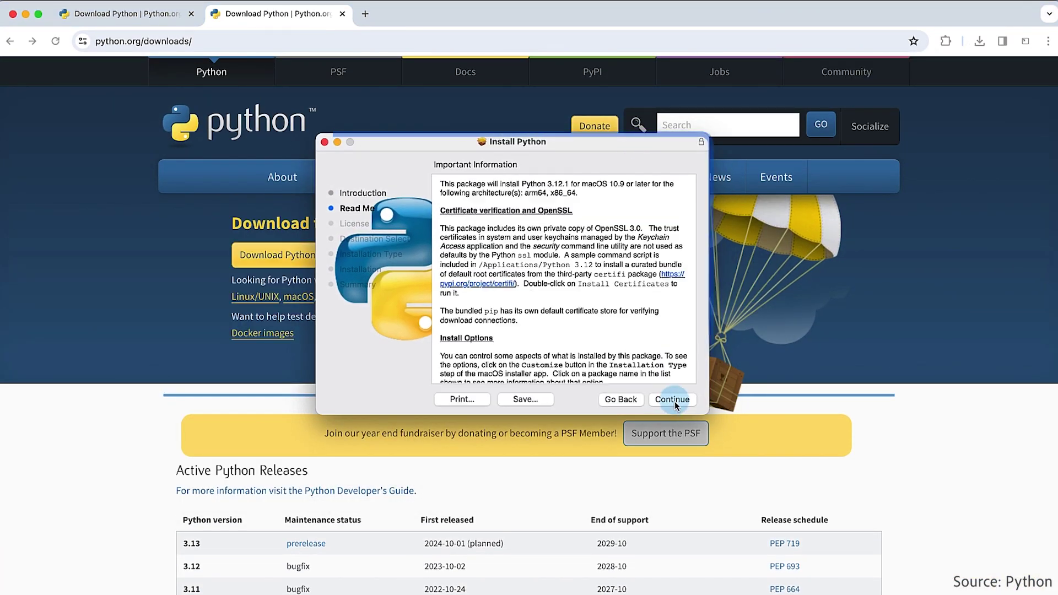
{"action": "left_click", "coordinate": [674, 400]}
{"action": "left_click", "coordinate": [646, 318]}
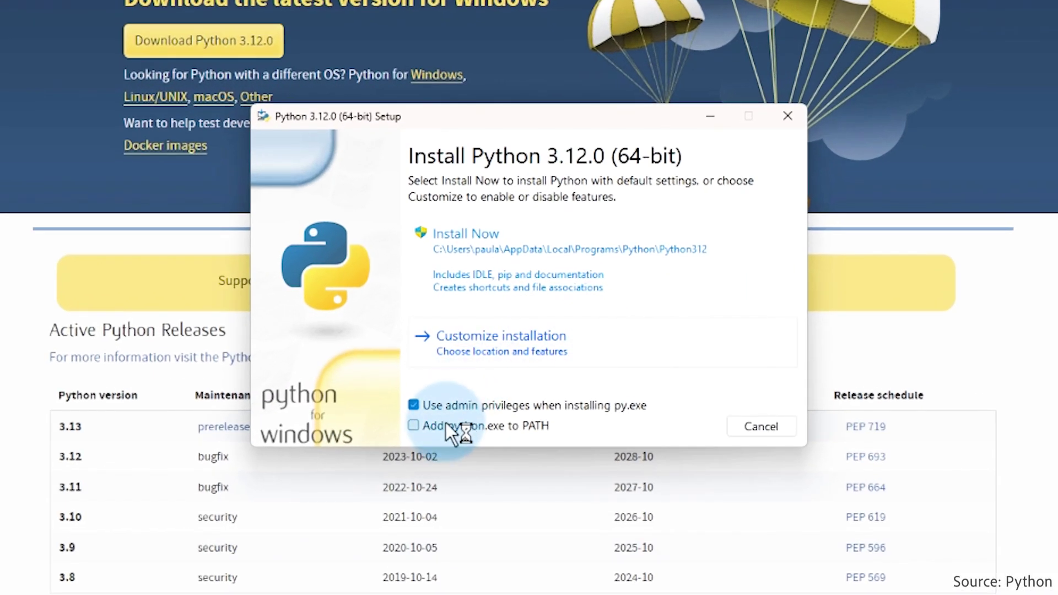
{"action": "left_click", "coordinate": [483, 364]}
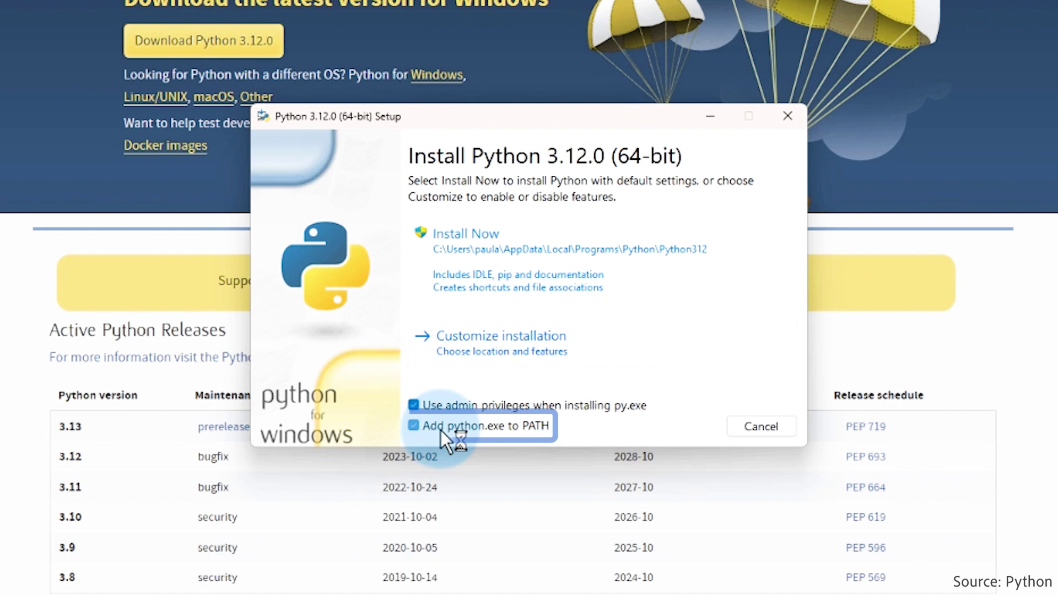
{"action": "left_click", "coordinate": [537, 270]}
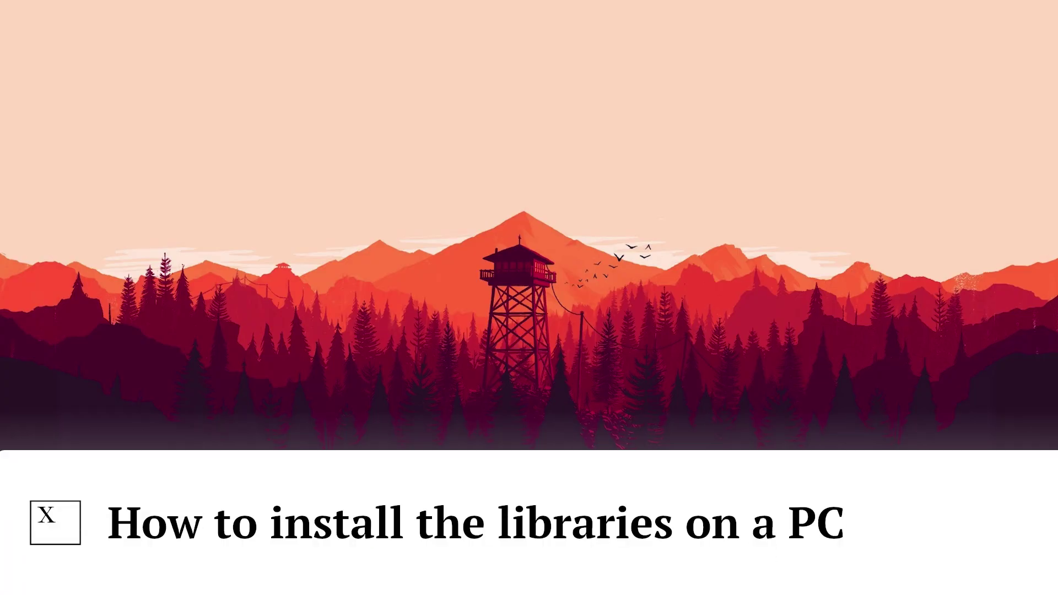
Launch Command Prompt by searching Windows for cmd.
{"action": "key", "text": "super"}
{"action": "type", "text": "cmd"}
{"action": "key", "text": "Return"}
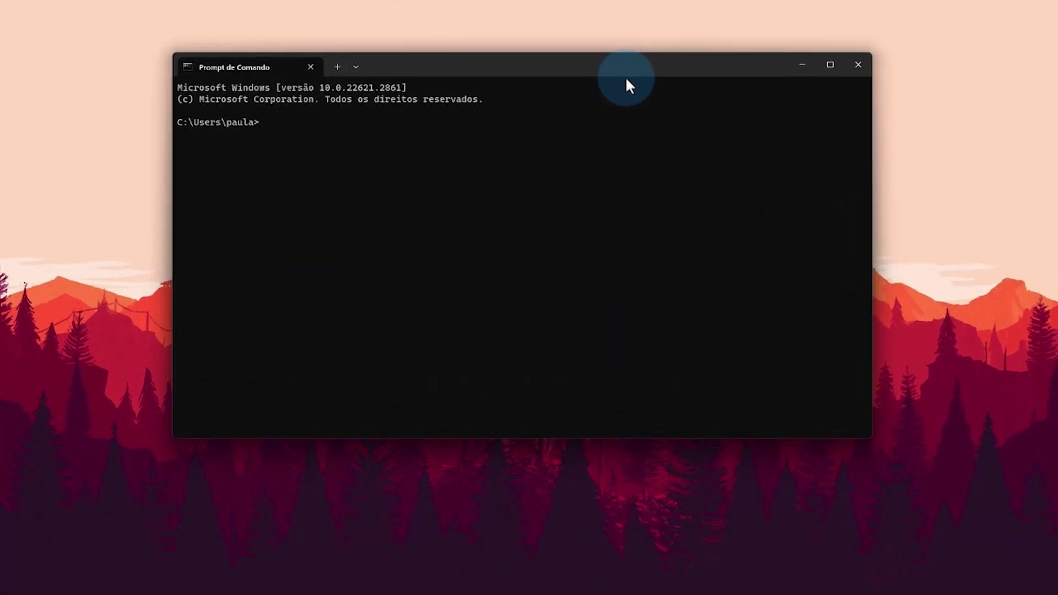
Change into the PPT_Color_Change folder and run pip install -r requirements.txt.
{"action": "type", "text": "cd C:\\Users\\paula\\OneDrive\\Área de Trabalho\\PPT_Color_Change"}
{"action": "key", "text": "Return"}
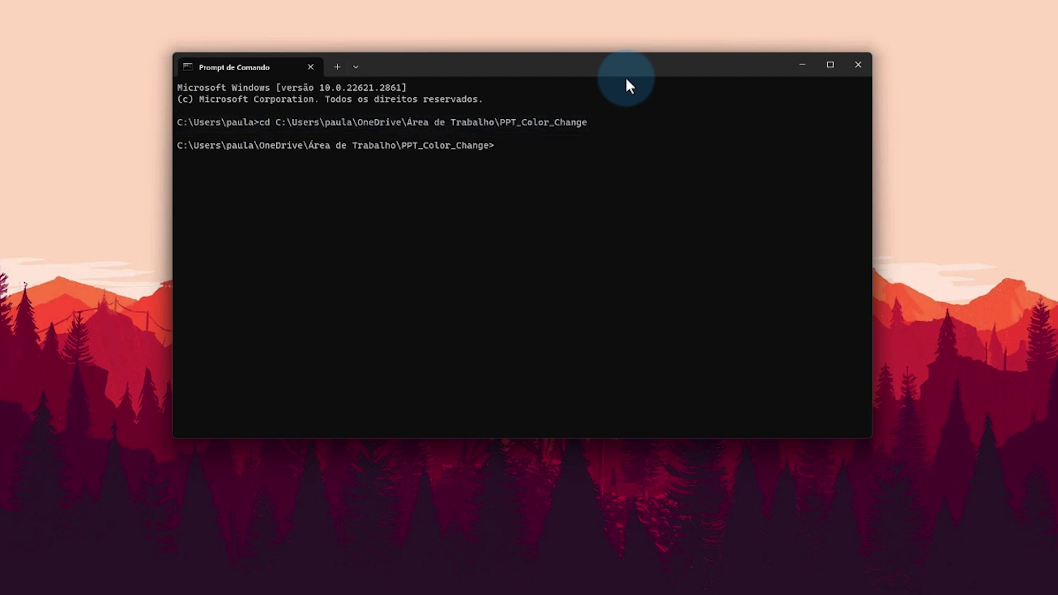
{"action": "type", "text": "pip in"}
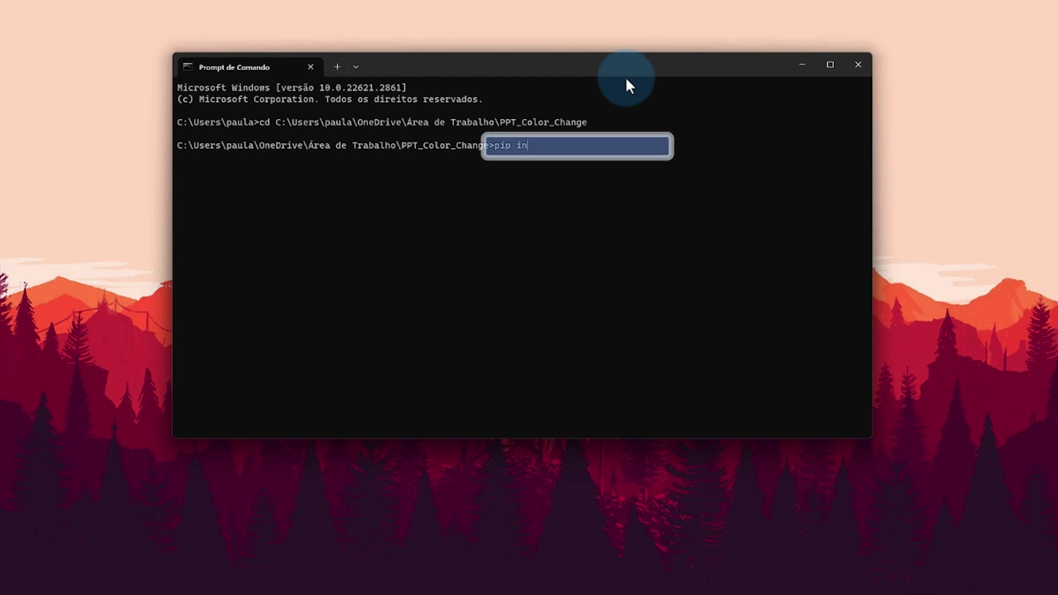
{"action": "type", "text": "stall -r requirements.txt"}
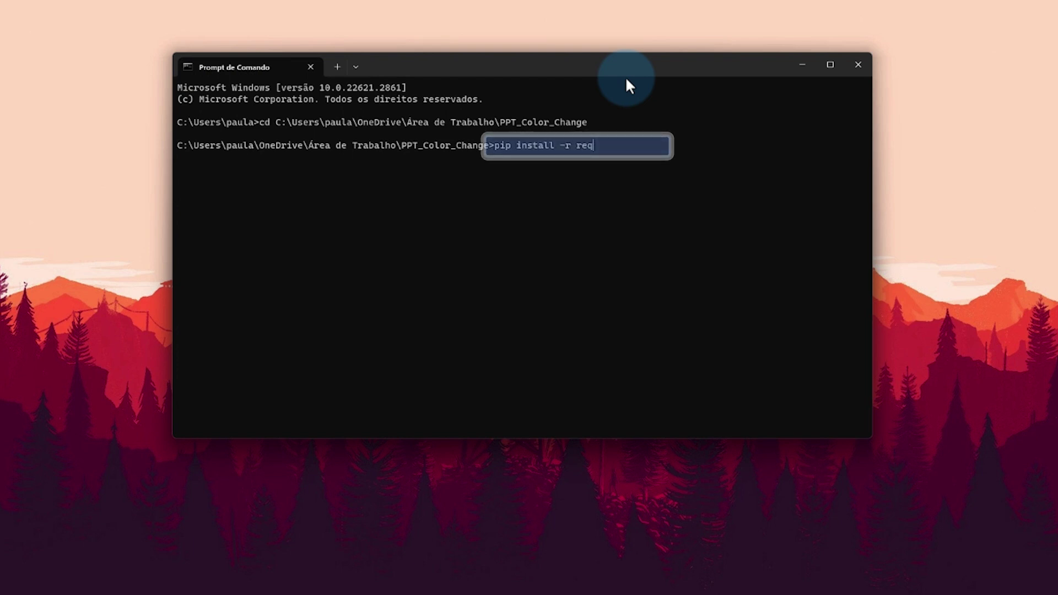
{"action": "key", "text": "Return"}
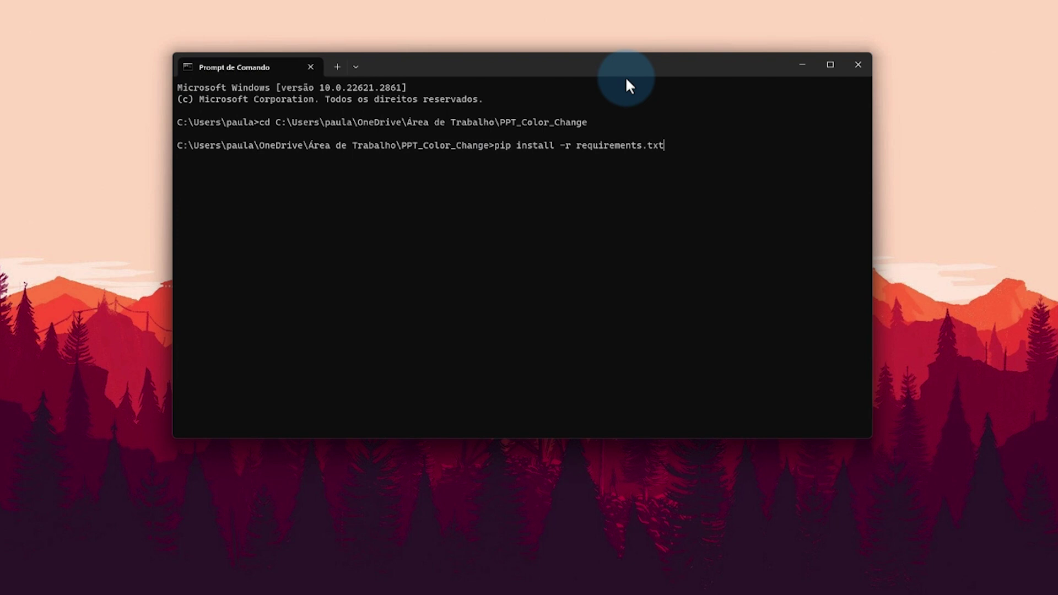
{"action": "key", "text": "Return"}
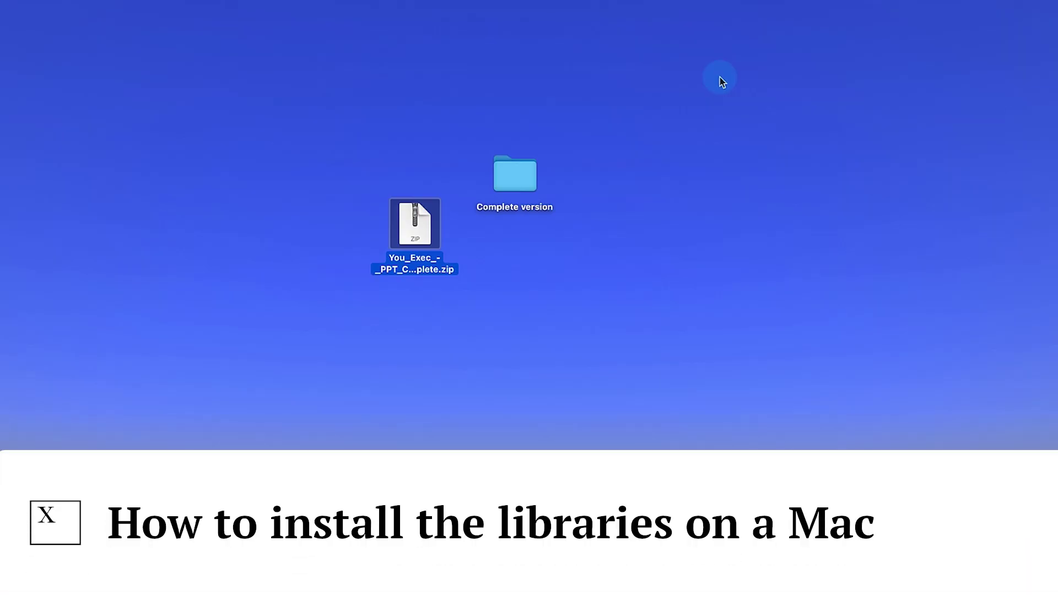
{"action": "right_click", "coordinate": [508, 174]}
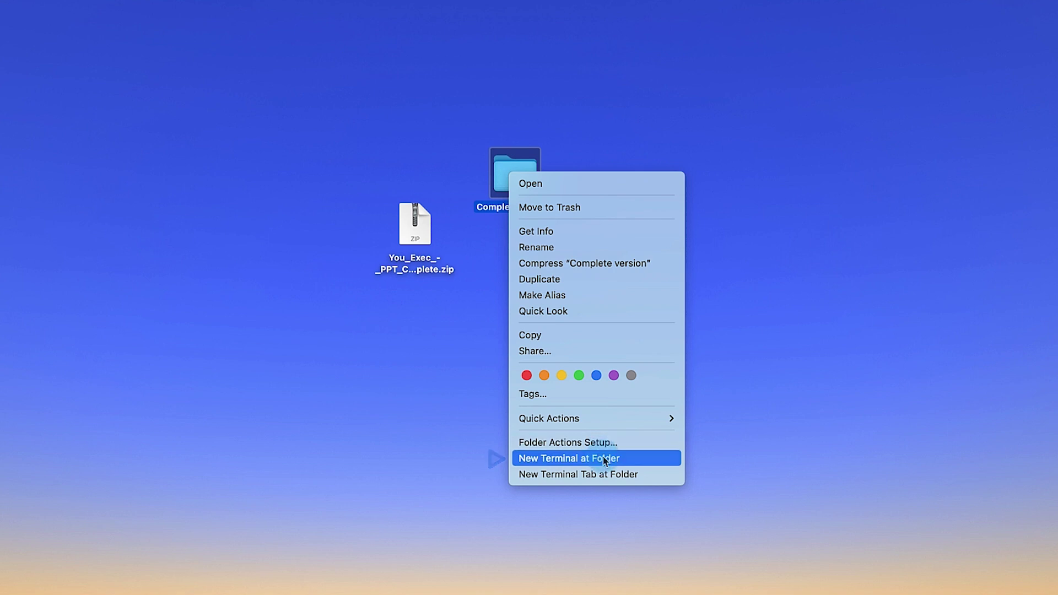
Open a Terminal at the Complete version folder and run pip3 install -r requirements.txt.
{"action": "left_click", "coordinate": [603, 457]}
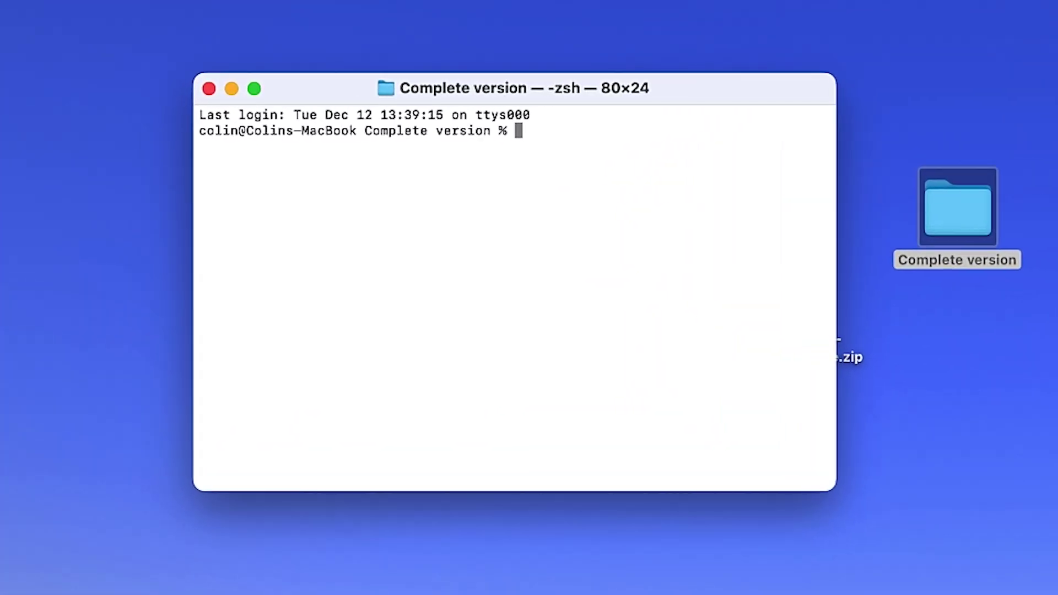
{"action": "type", "text": "pip3 install -r requirements"}
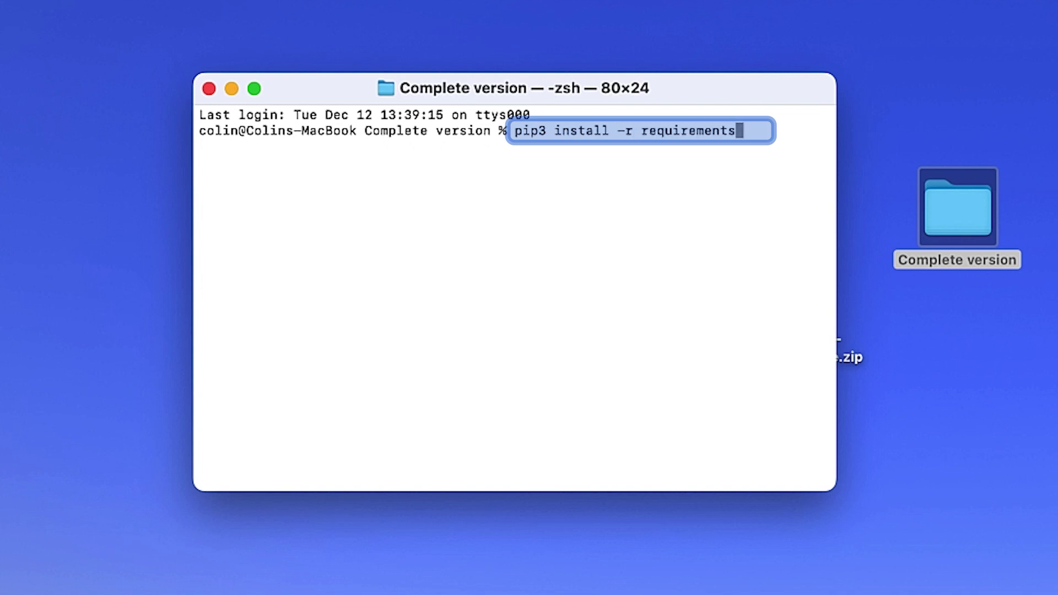
{"action": "type", "text": ".txt"}
{"action": "key", "text": "Return"}
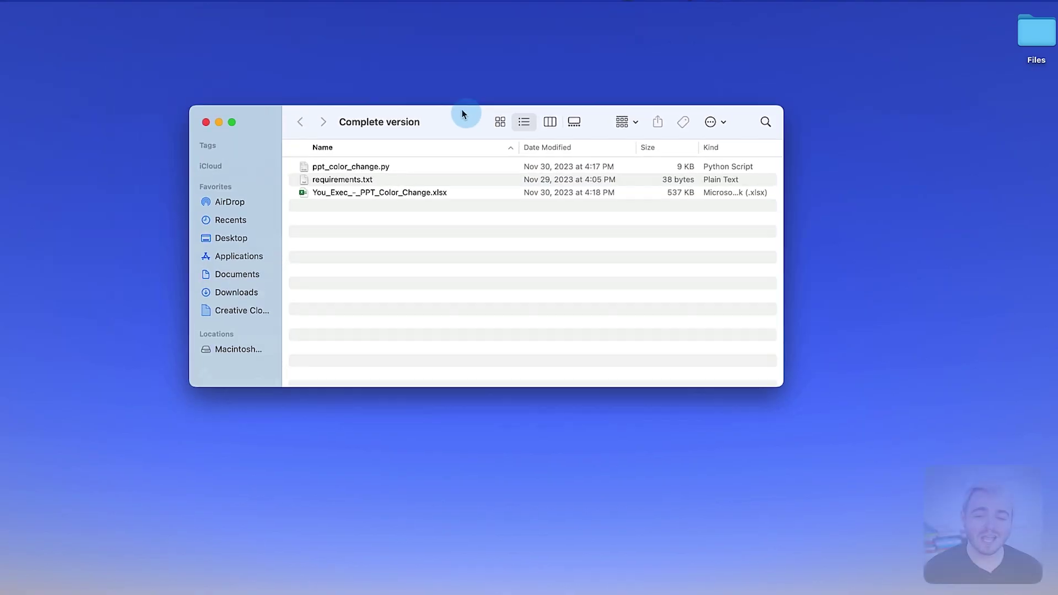
{"action": "left_click_drag", "start_coordinate": [465, 110], "coordinate": [477, 123]}
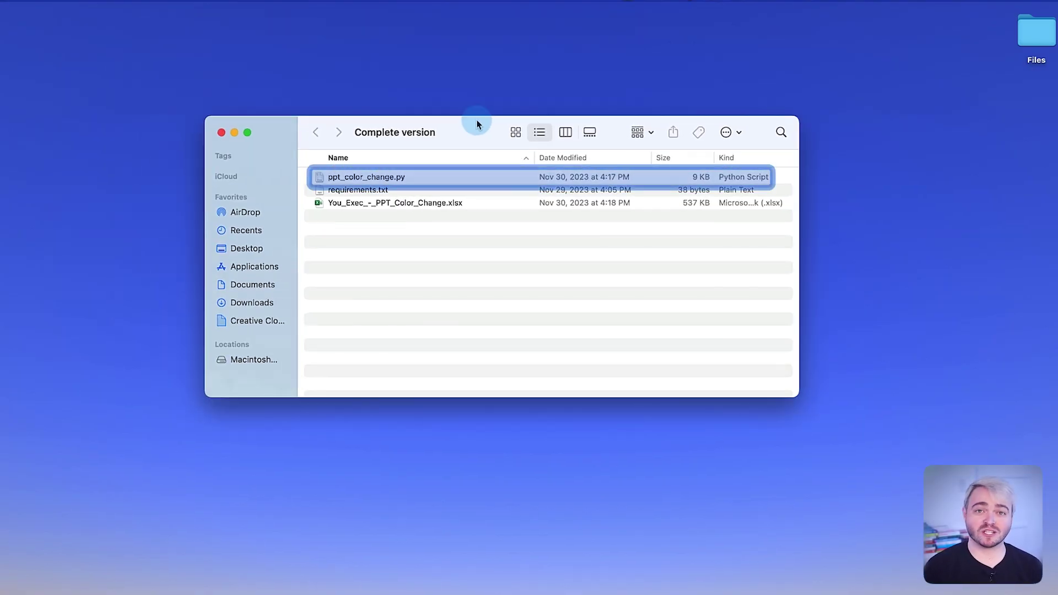
Open ppt_color_change.py in IDLE, scroll through its code, and close it.
{"action": "double_click", "coordinate": [318, 177]}
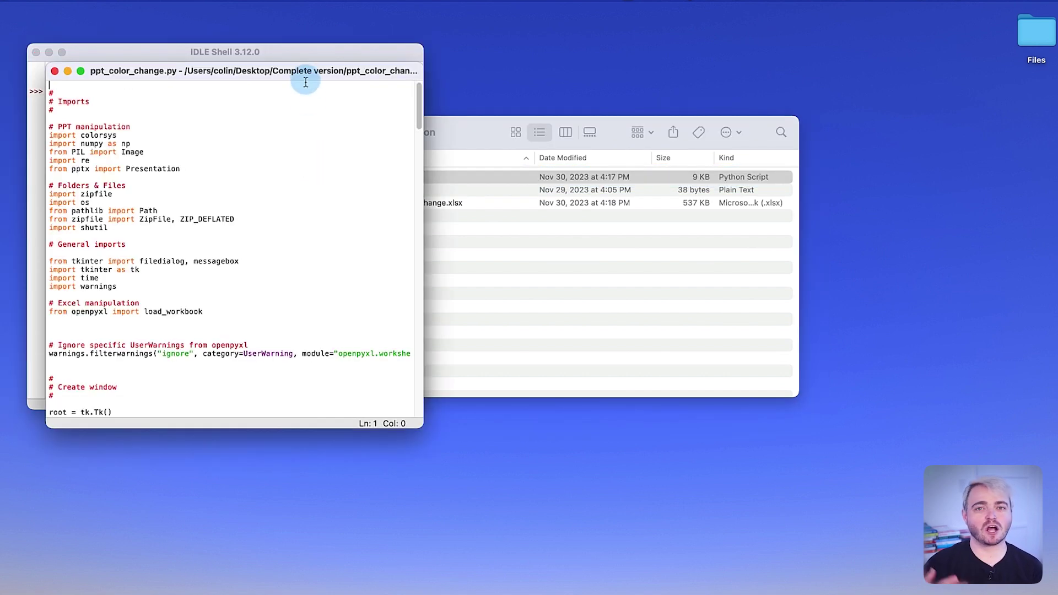
{"action": "left_click_drag", "start_coordinate": [306, 75], "coordinate": [562, 111]}
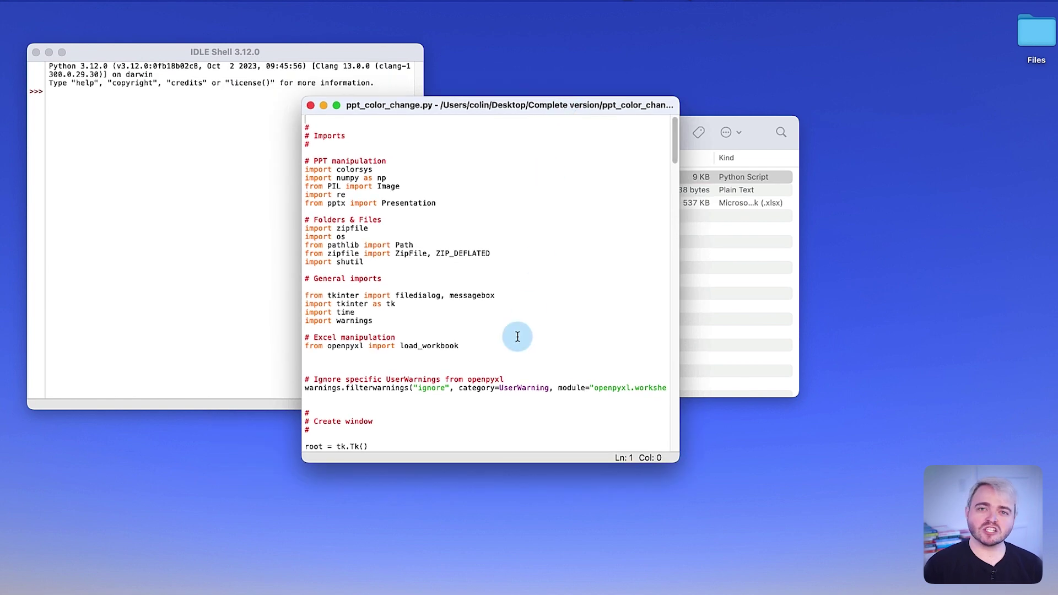
{"action": "scroll", "coordinate": [517, 336], "scroll_direction": "down", "scroll_amount": 20}
{"action": "scroll", "coordinate": [518, 337], "scroll_direction": "down", "scroll_amount": 15}
{"action": "scroll", "coordinate": [517, 337], "scroll_direction": "down", "scroll_amount": 10}
{"action": "scroll", "coordinate": [529, 367], "scroll_direction": "down", "scroll_amount": 10}
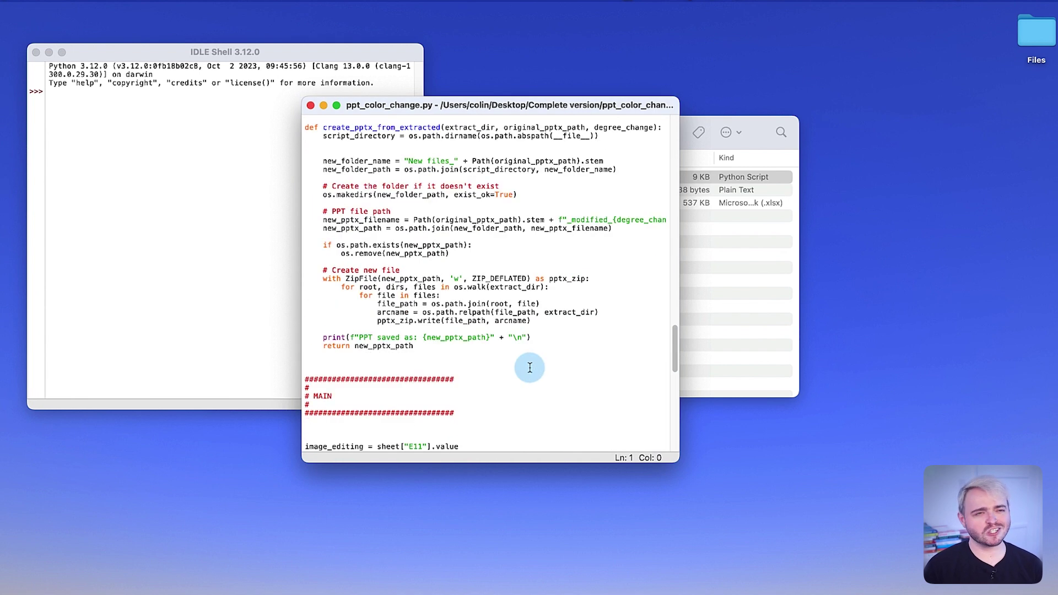
{"action": "left_click", "coordinate": [310, 106]}
Open the color settings workbook and ppt_color_change.py, placing the editor beside the workbook.
{"action": "left_click", "coordinate": [536, 265]}
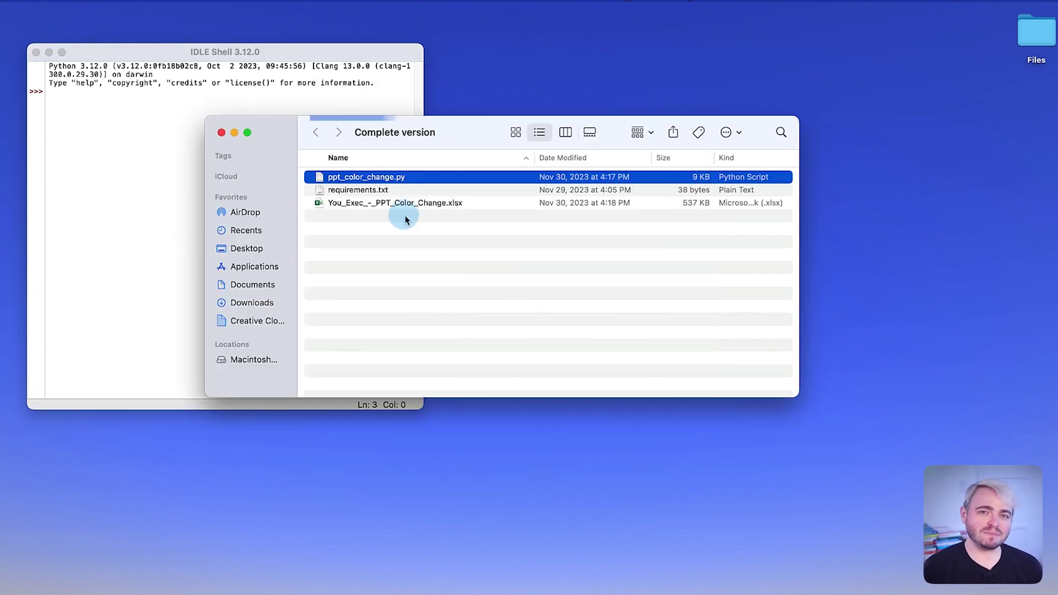
{"action": "left_click", "coordinate": [399, 204]}
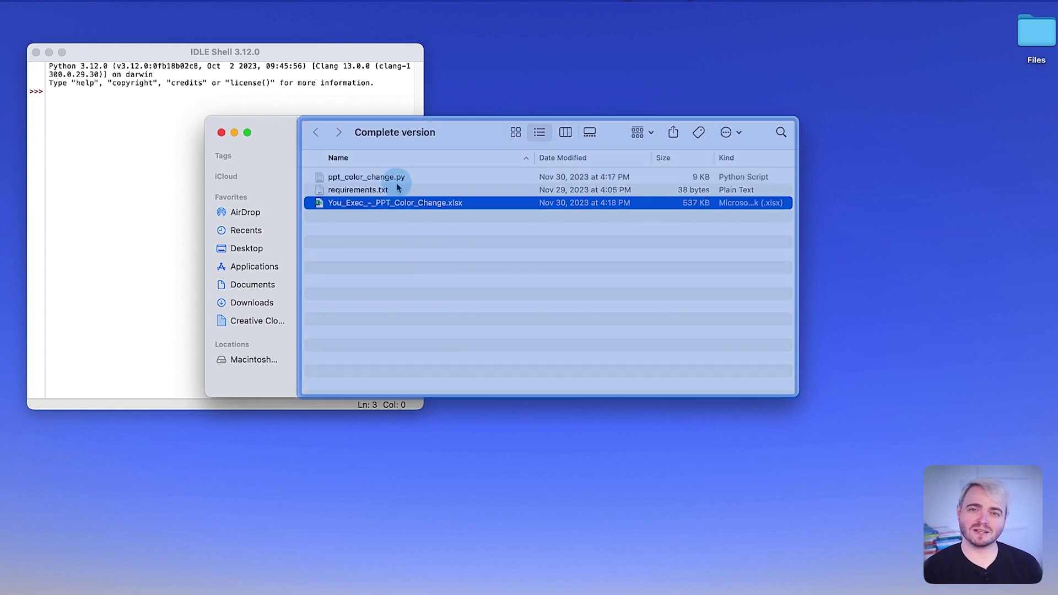
{"action": "left_click", "coordinate": [398, 180]}
{"action": "double_click", "coordinate": [399, 204]}
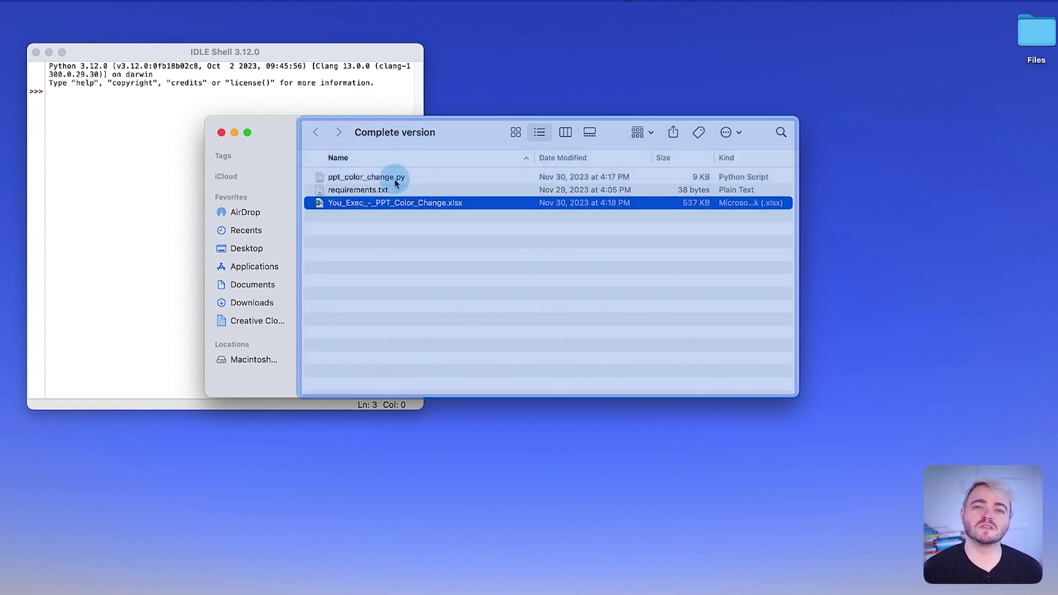
{"action": "double_click", "coordinate": [397, 178]}
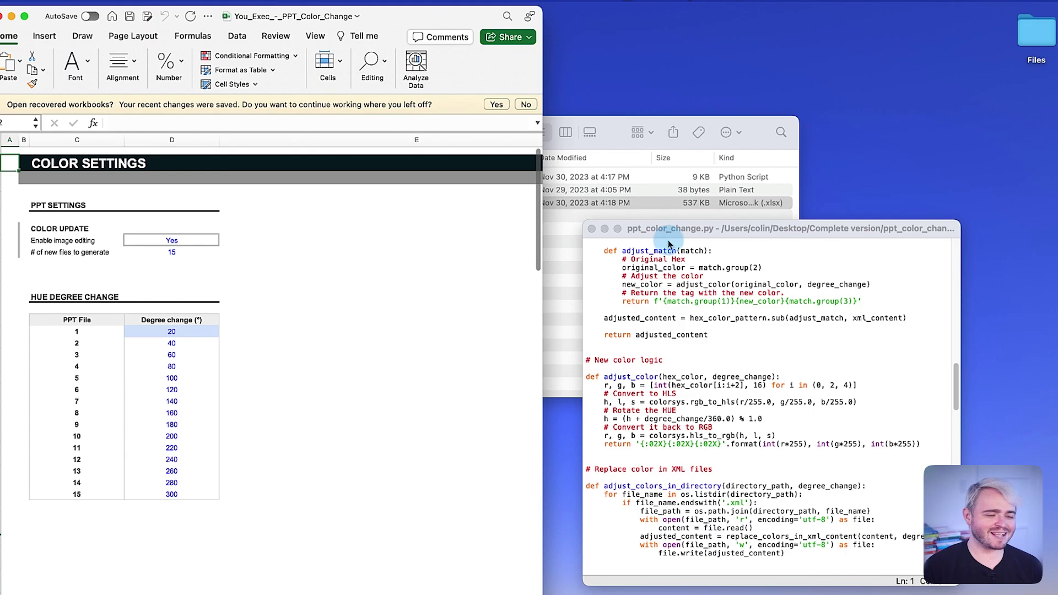
{"action": "left_click_drag", "start_coordinate": [668, 241], "coordinate": [552, 138]}
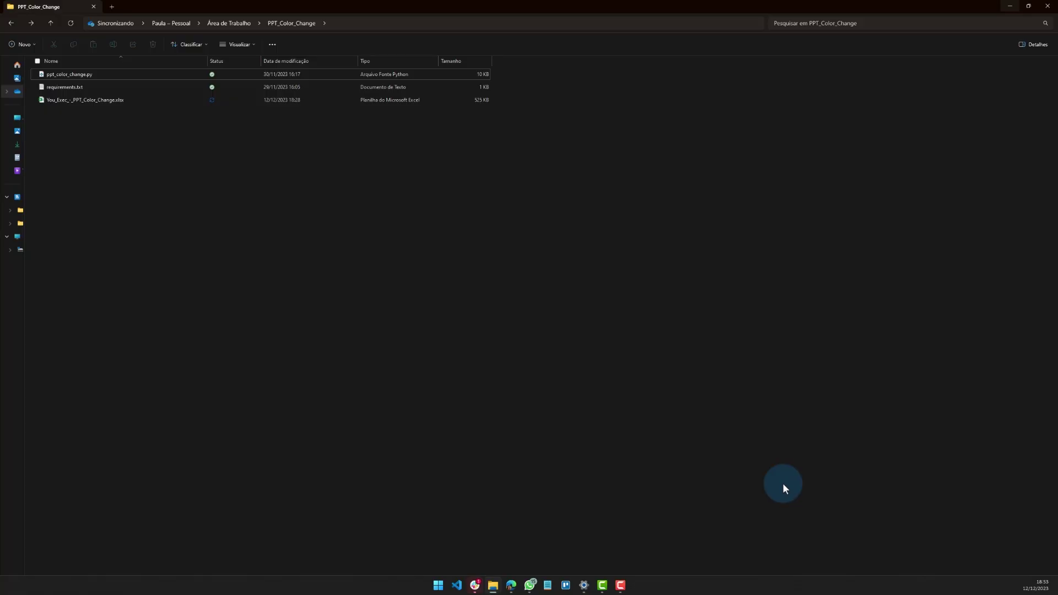
Search the Windows Start menu for cmd.
{"action": "left_click", "coordinate": [437, 580]}
{"action": "type", "text": "cmd"}
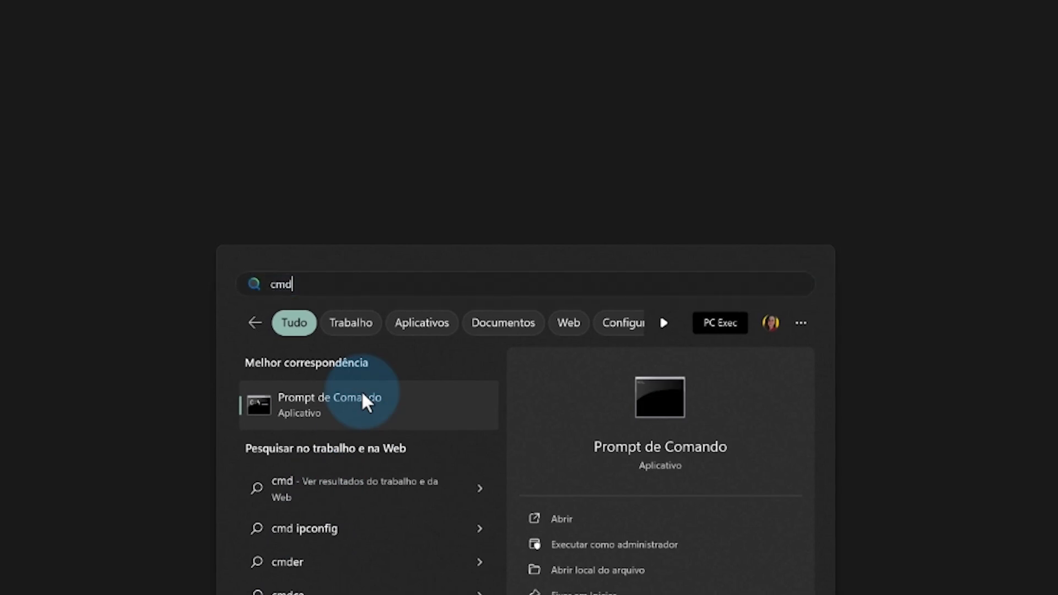
Open Command Prompt, cd into PPT_Color_Change, and run python ppt_color_change.py.
{"action": "left_click", "coordinate": [362, 396]}
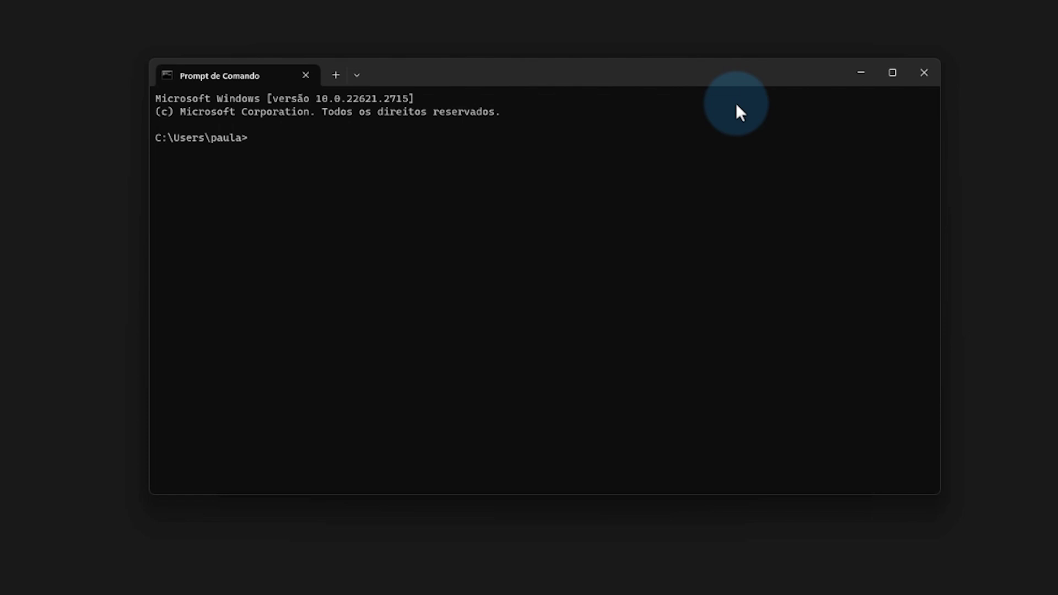
{"action": "type", "text": "cd C:\\Users\\paula\\OneDrive\\Área de Trabalho\\PPT_Color_Change"}
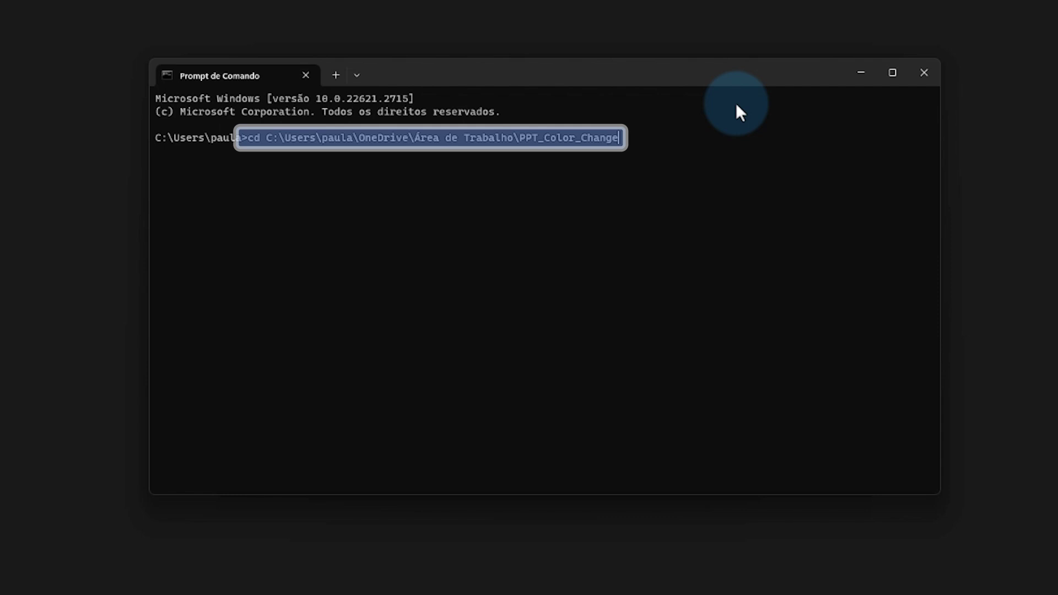
{"action": "key", "text": "Return"}
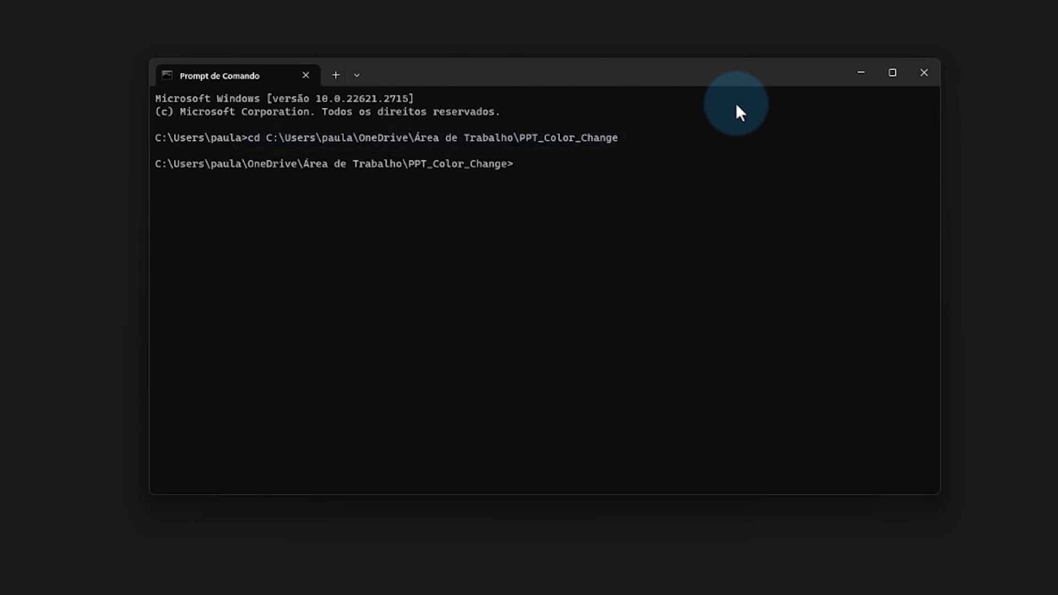
{"action": "type", "text": "python ppt_c"}
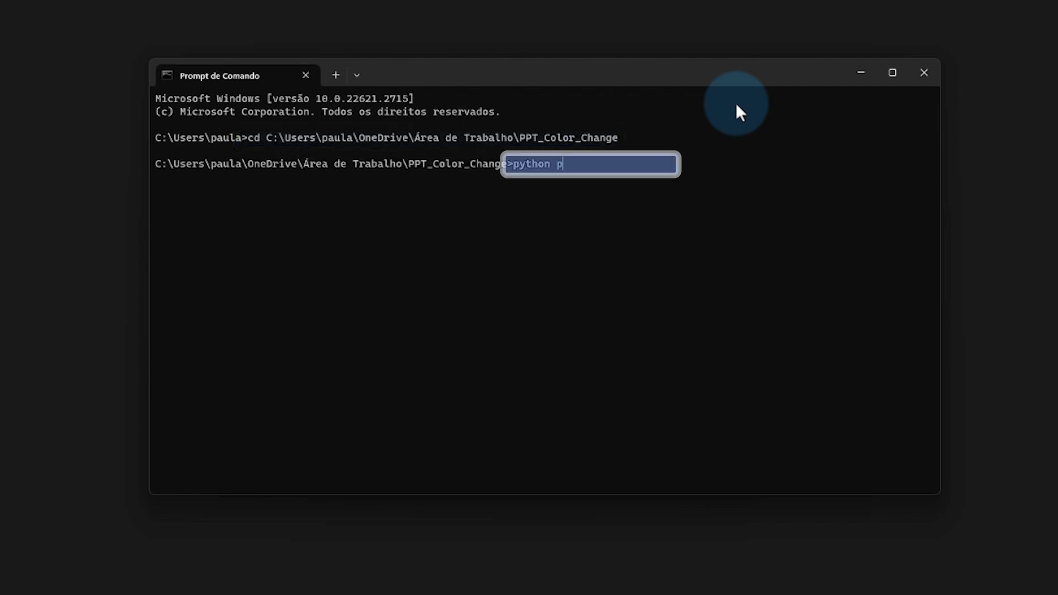
{"action": "type", "text": "olor_change.py"}
{"action": "key", "text": "Return"}
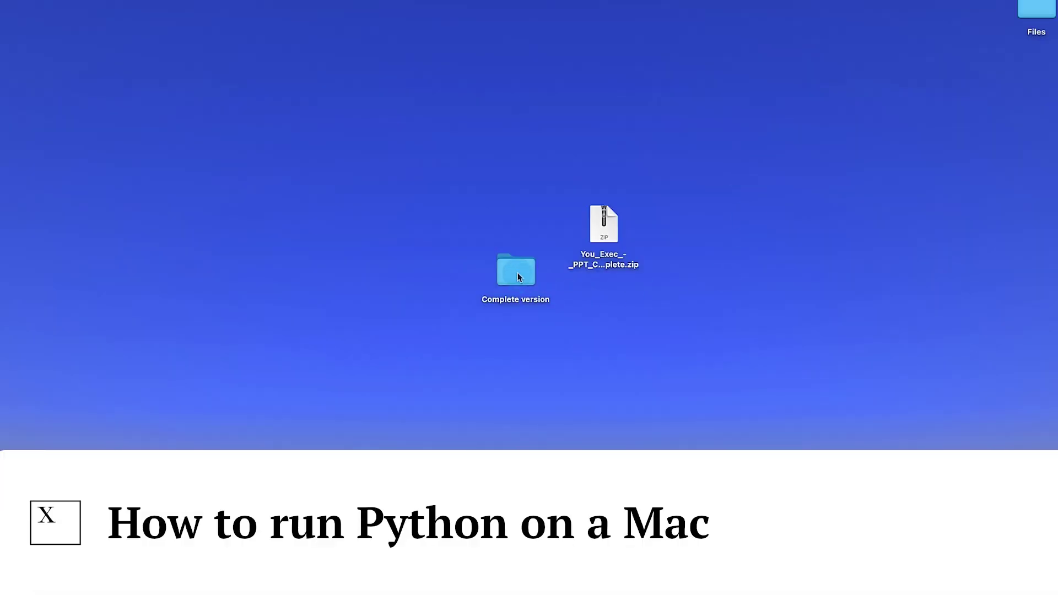
Open a Terminal at the Complete version folder and run python3 ppt_color_change.py.
{"action": "right_click", "coordinate": [519, 277]}
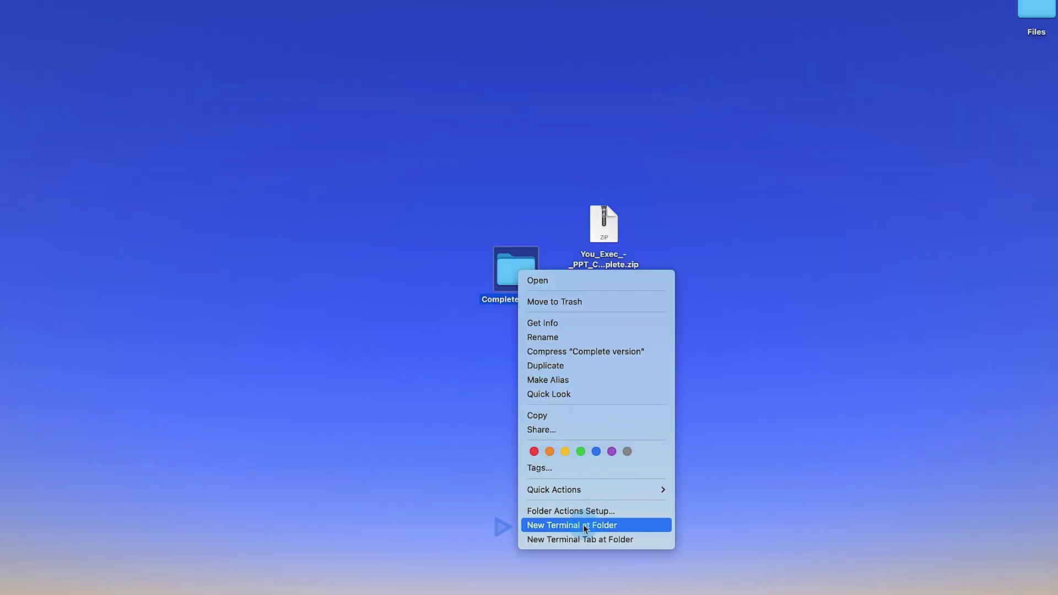
{"action": "left_click", "coordinate": [584, 526]}
{"action": "type", "text": "python3 ppt_color_ch"}
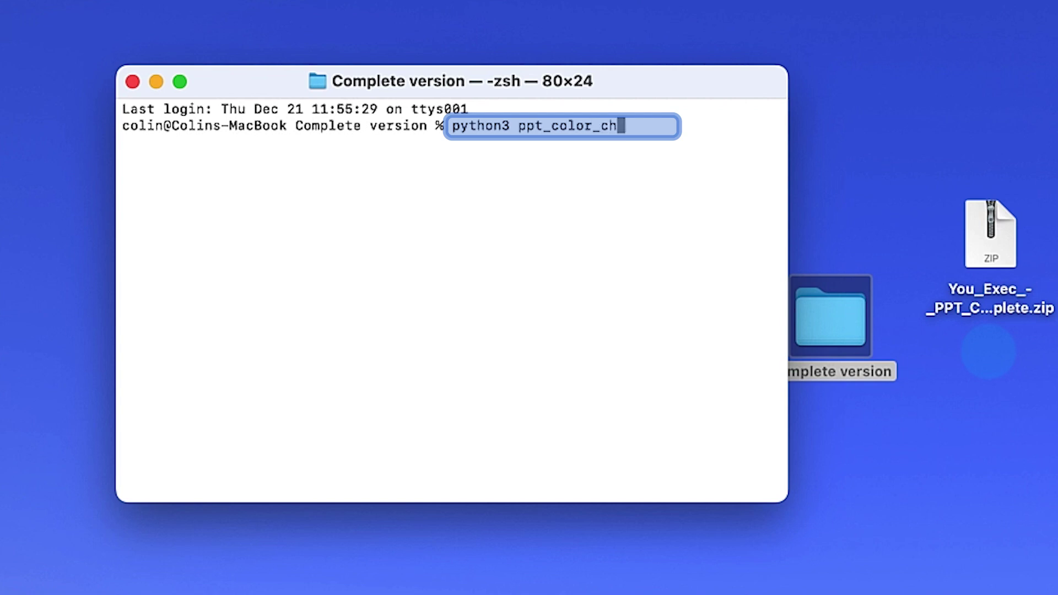
{"action": "type", "text": "ange.py"}
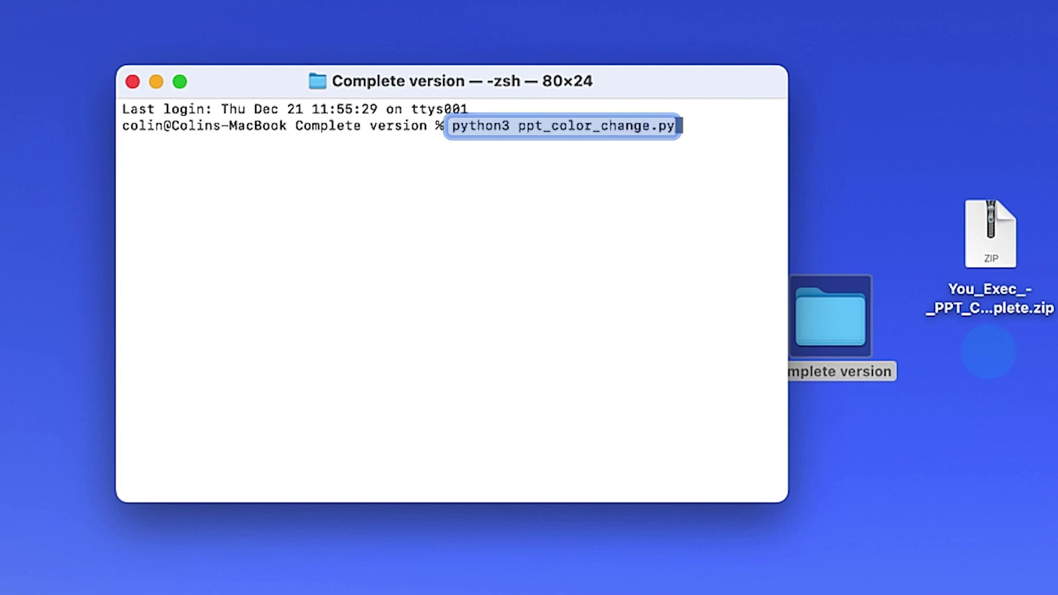
{"action": "key", "text": "Return"}
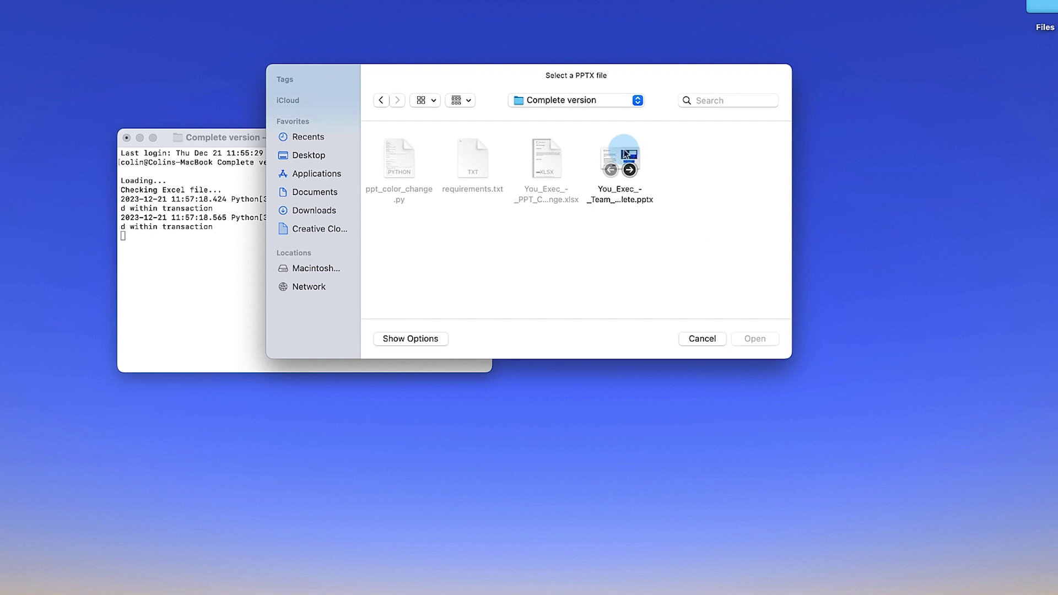
Give the script the Team Scheduling presentation, with image1.png as the image to edit.
{"action": "double_click", "coordinate": [625, 154]}
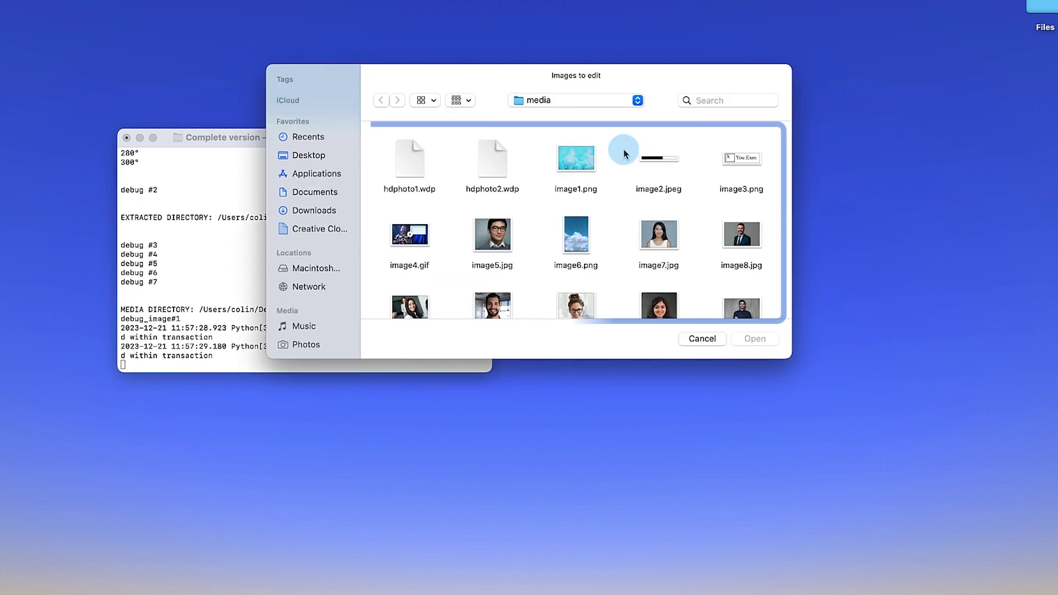
{"action": "left_click", "coordinate": [577, 160]}
{"action": "left_click", "coordinate": [760, 340]}
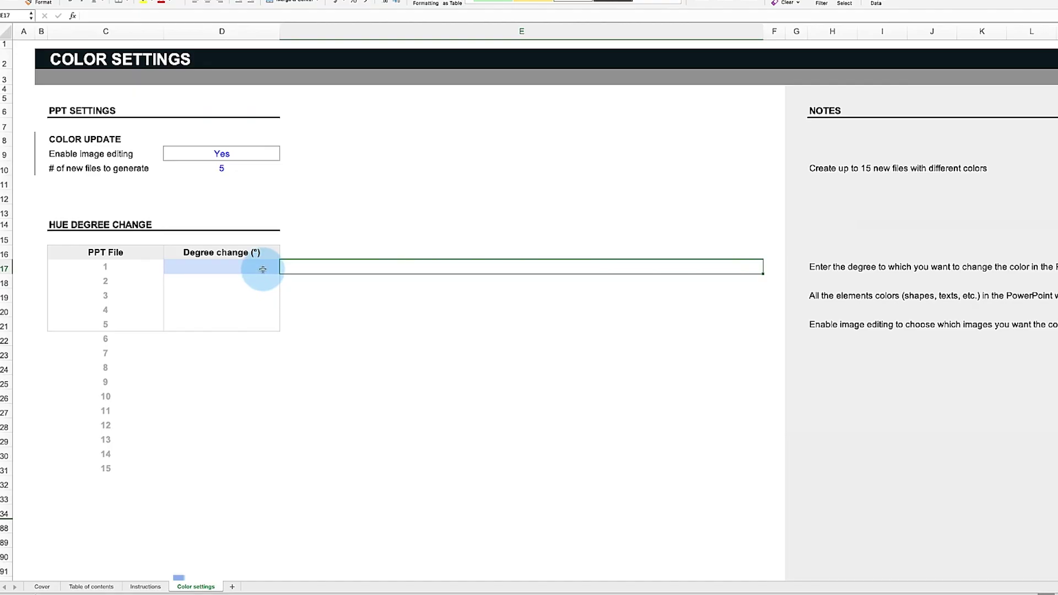
Enter degree changes 20, 40, 80, 100 and 120 into D17–D21 of the Color settings sheet.
{"action": "type", "text": "20"}
{"action": "key", "text": "Return"}
{"action": "type", "text": "40"}
{"action": "key", "text": "Return"}
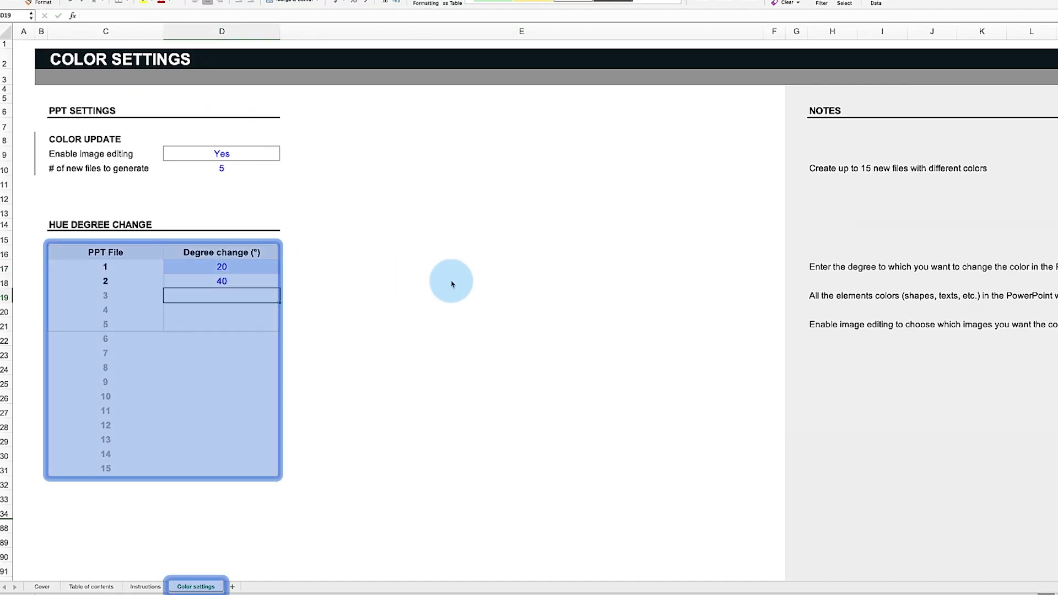
{"action": "type", "text": "80"}
{"action": "key", "text": "Return"}
{"action": "type", "text": "100"}
{"action": "key", "text": "Return"}
{"action": "type", "text": "120"}
{"action": "left_click", "coordinate": [451, 281]}
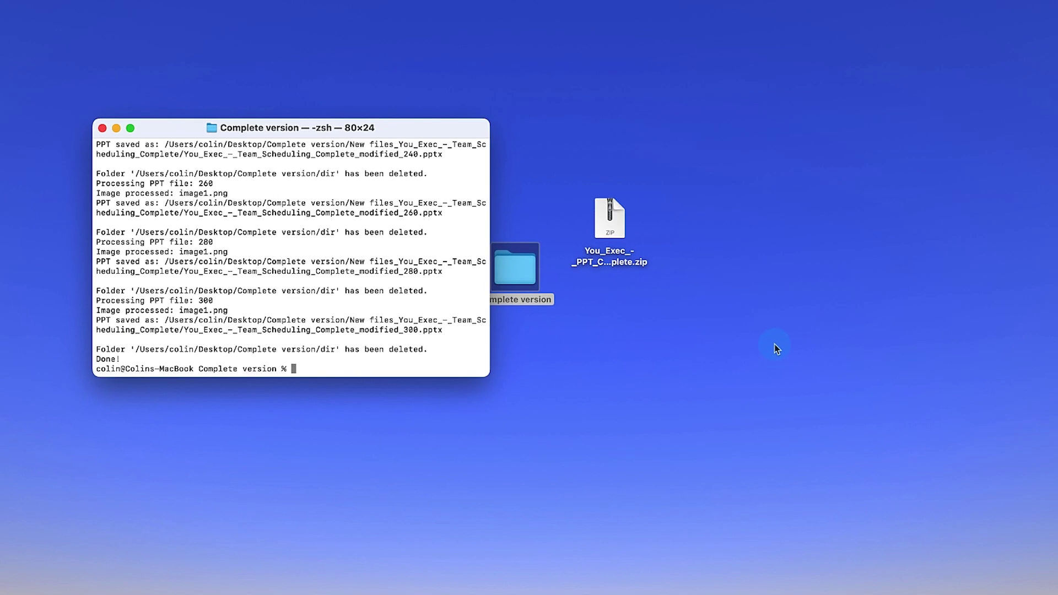
Close the finished Terminal window and open Complete version, then its New files folder.
{"action": "left_click", "coordinate": [758, 430]}
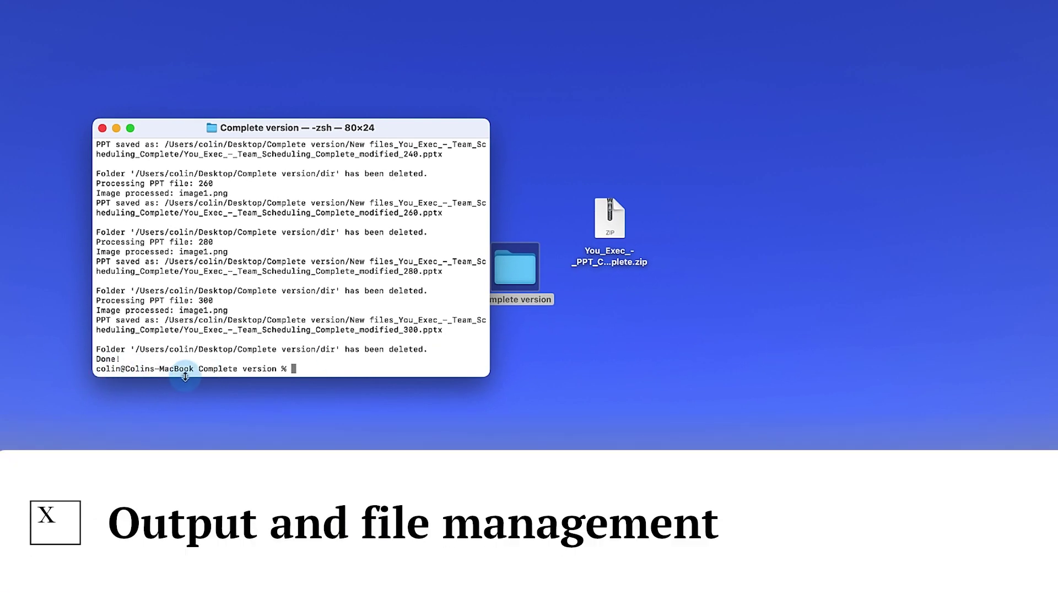
{"action": "key", "text": "super+w"}
{"action": "double_click", "coordinate": [537, 274]}
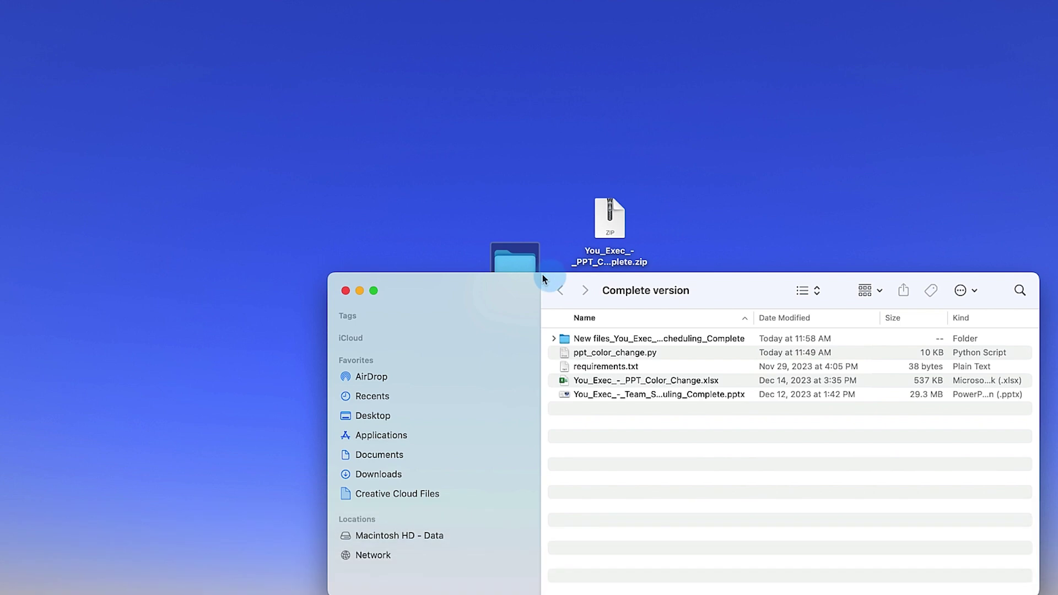
{"action": "left_click", "coordinate": [610, 171]}
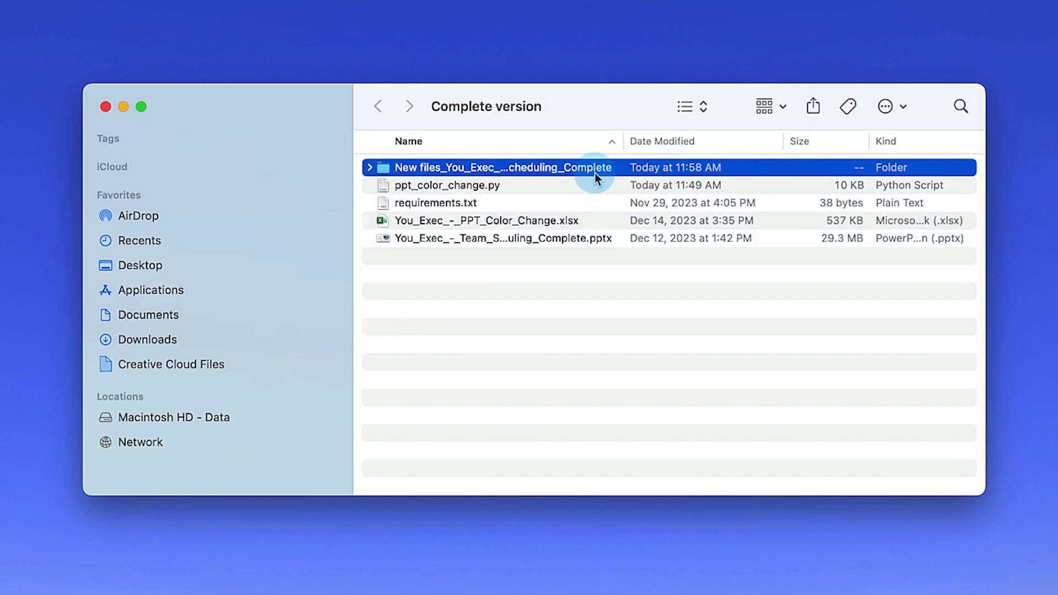
{"action": "double_click", "coordinate": [594, 173]}
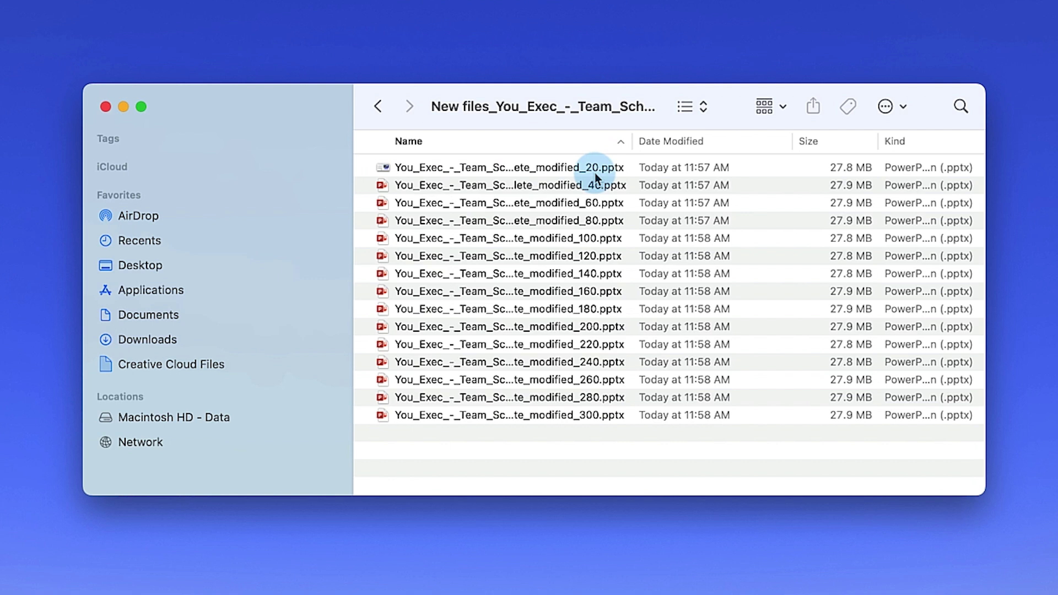
Open the modified_20 deck, check its recoloured slides, then close it.
{"action": "double_click", "coordinate": [593, 171]}
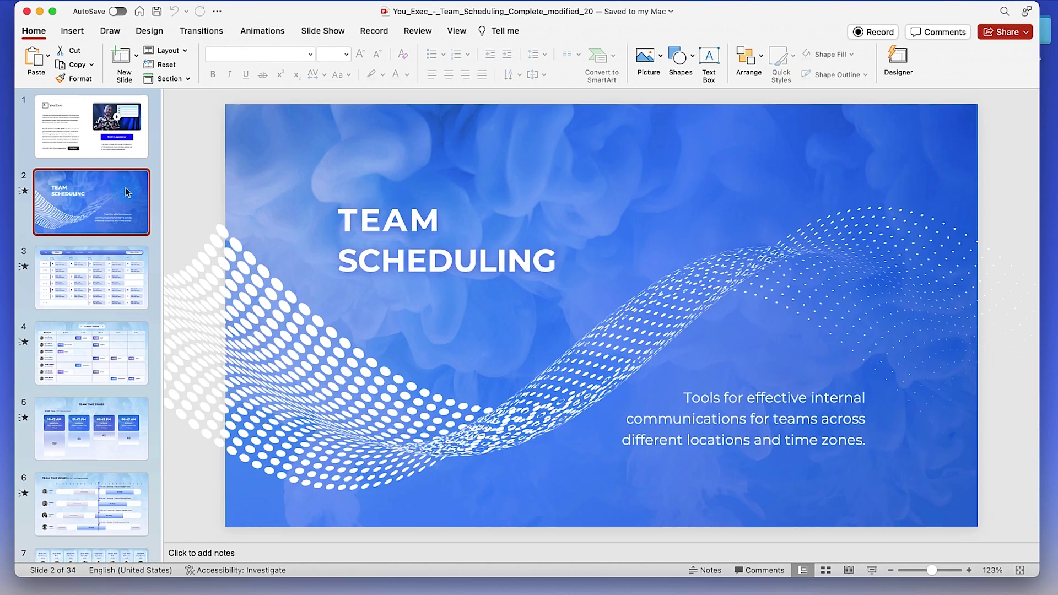
{"action": "key", "text": "Down"}
{"action": "key", "text": "Down"}
{"action": "key", "text": "Down"}
{"action": "key", "text": "Down"}
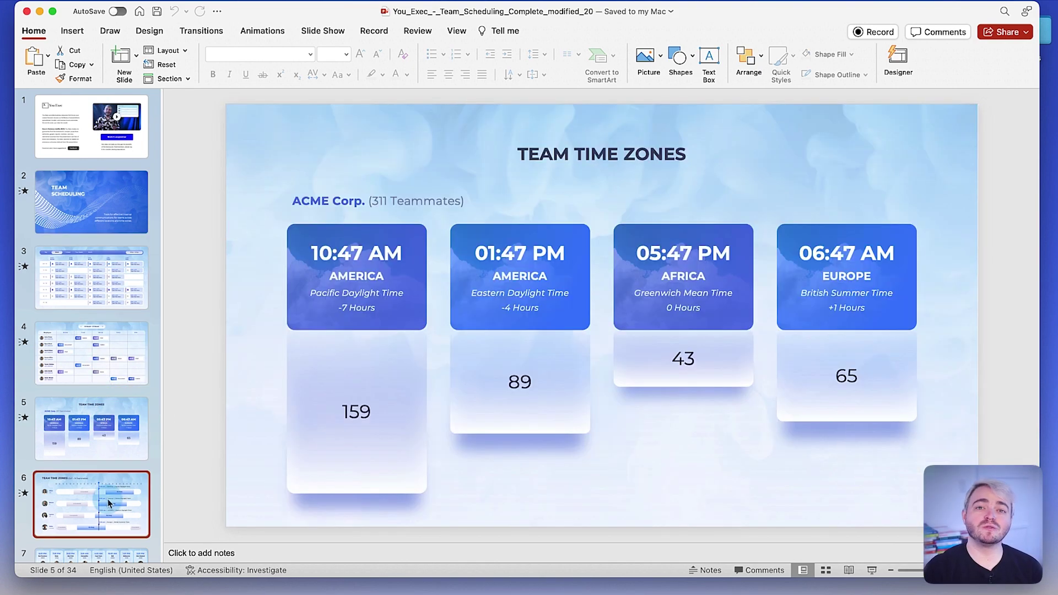
{"action": "left_click", "coordinate": [25, 11]}
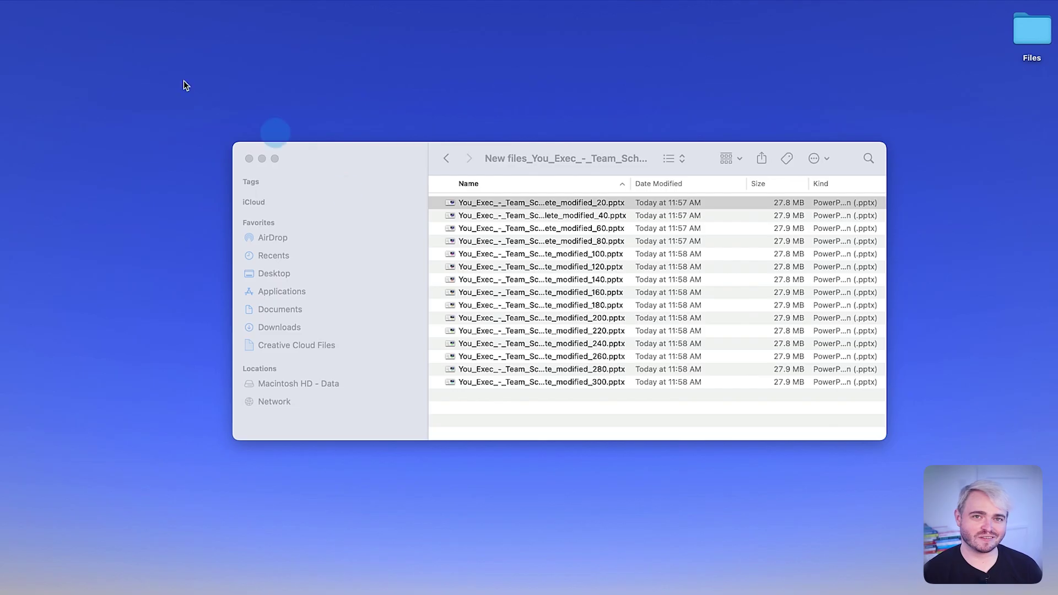
Open the modified_40 deck, review slides 3, 4 and 5, then close it.
{"action": "double_click", "coordinate": [444, 217]}
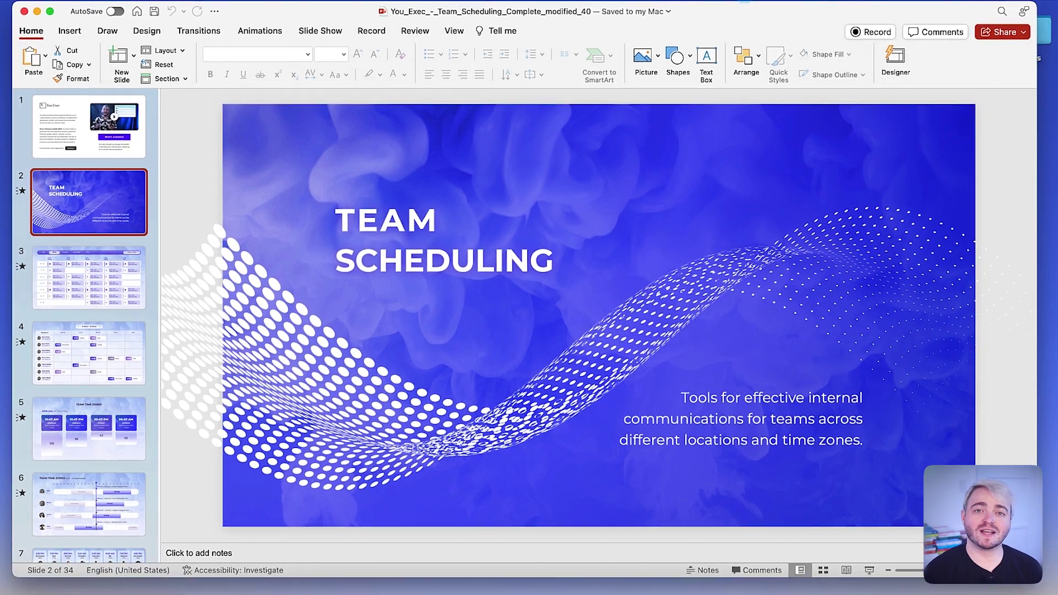
{"action": "left_click", "coordinate": [111, 284]}
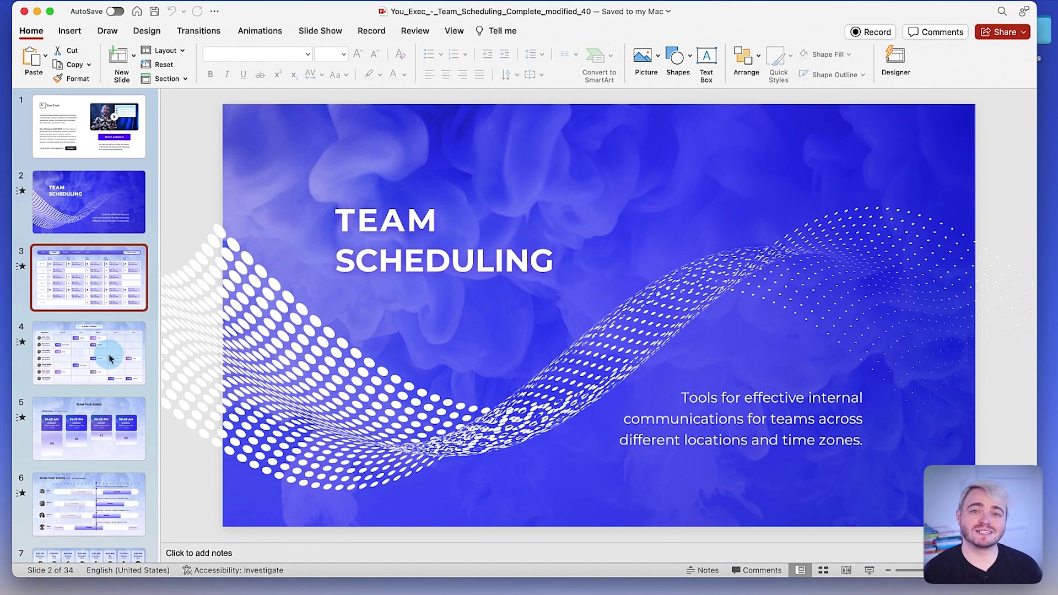
{"action": "left_click", "coordinate": [110, 352]}
{"action": "left_click", "coordinate": [111, 423]}
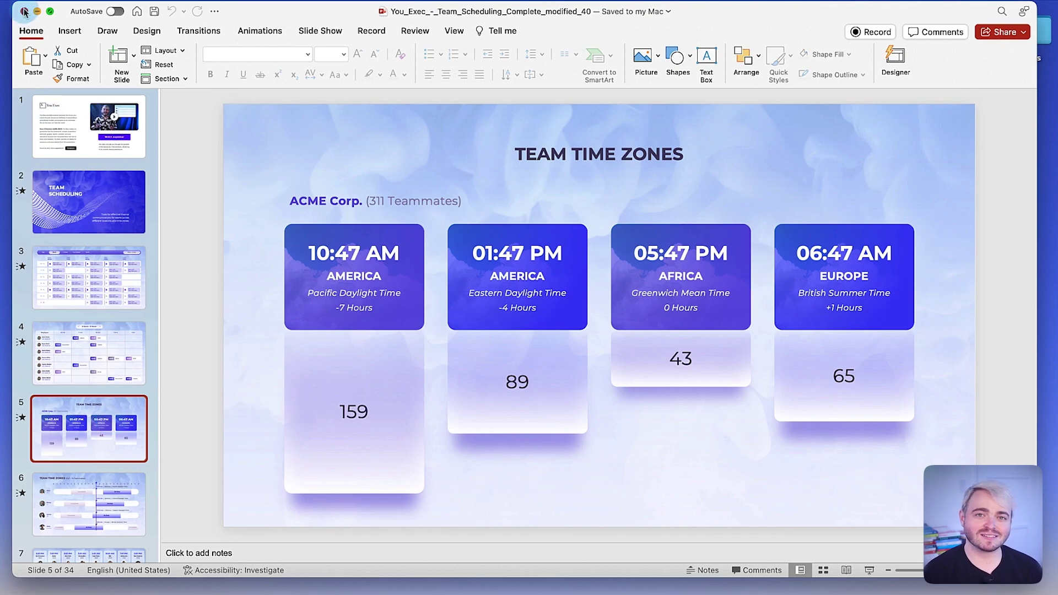
{"action": "left_click", "coordinate": [24, 11]}
Open the modified_220 deck and step through its recoloured slides, including the schedule.
{"action": "left_click", "coordinate": [467, 335]}
{"action": "double_click", "coordinate": [467, 337]}
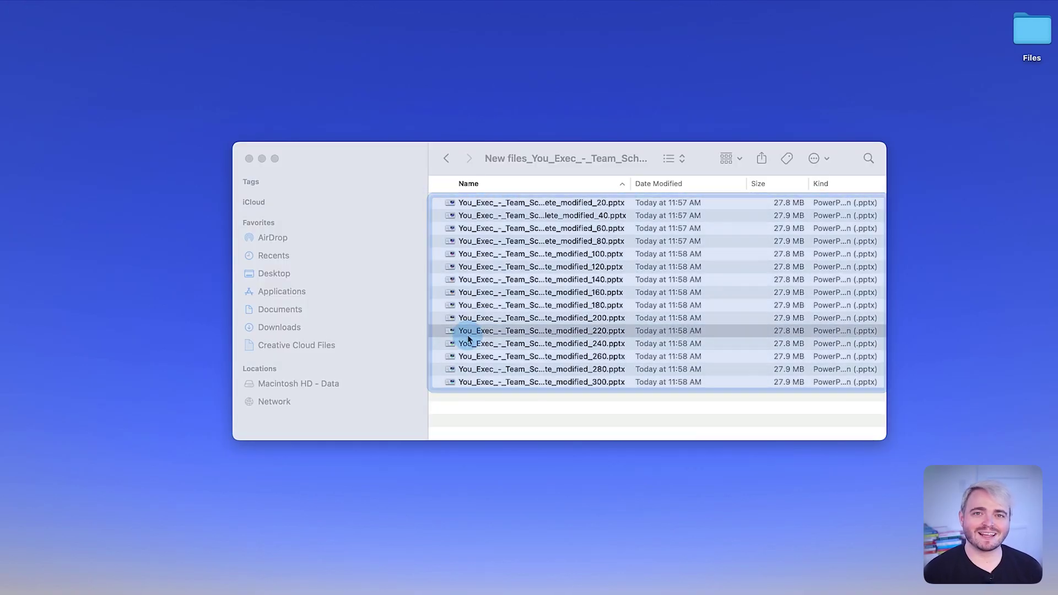
{"action": "left_click", "coordinate": [141, 312]}
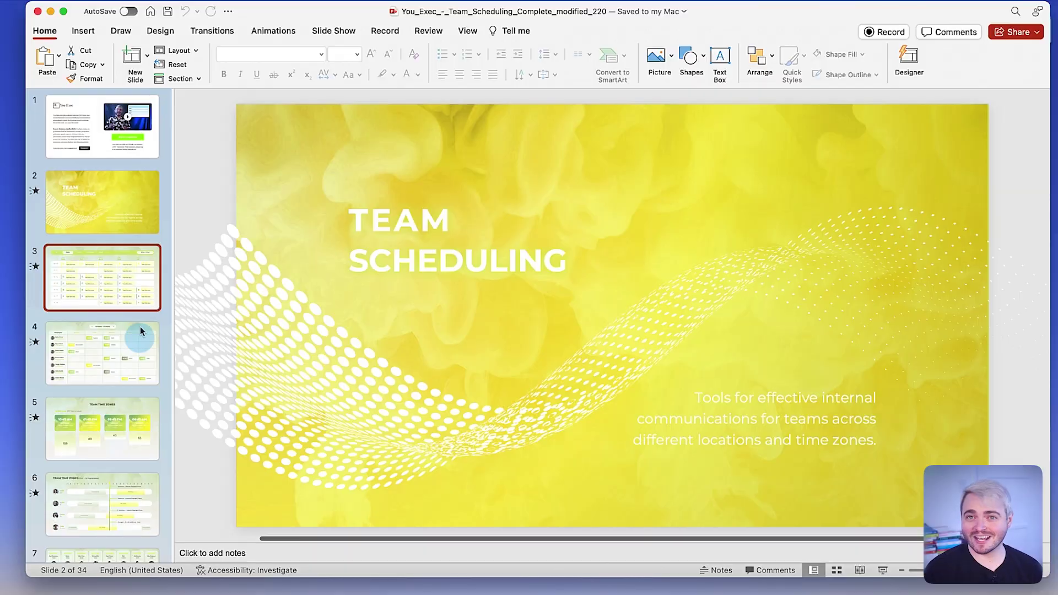
{"action": "left_click", "coordinate": [138, 449]}
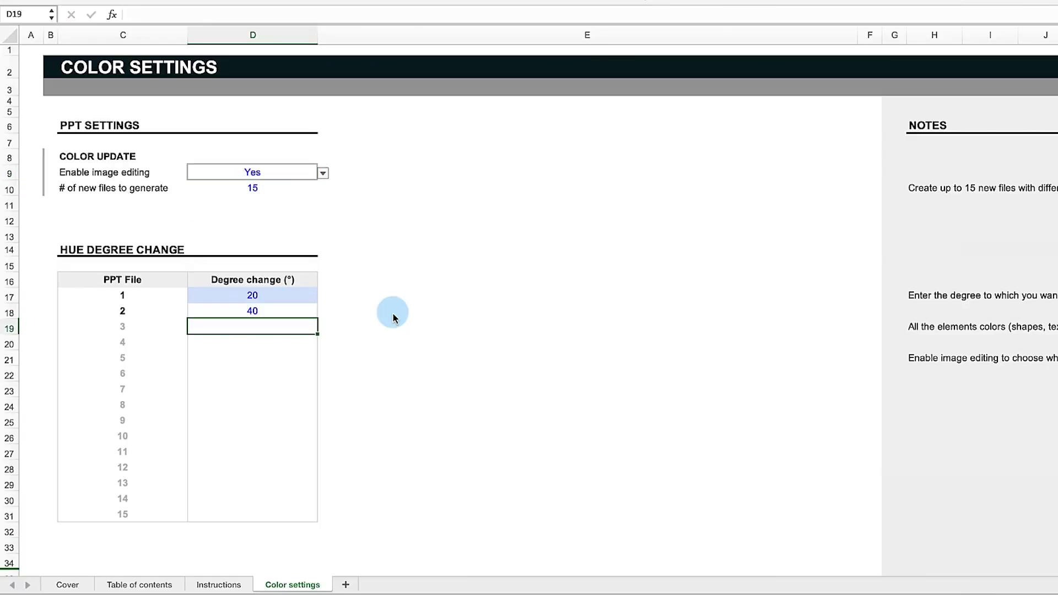
{"action": "type", "text": "60 80 100 120 140 160 180 200 220 240 260 280 360"}
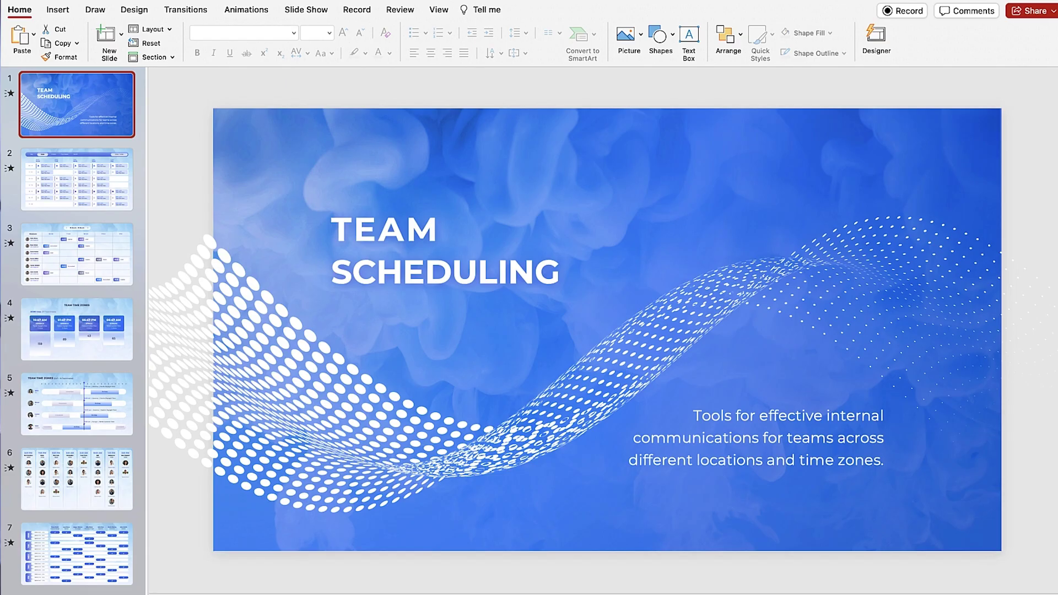
{"action": "key", "text": "Down"}
{"action": "key", "text": "Down"}
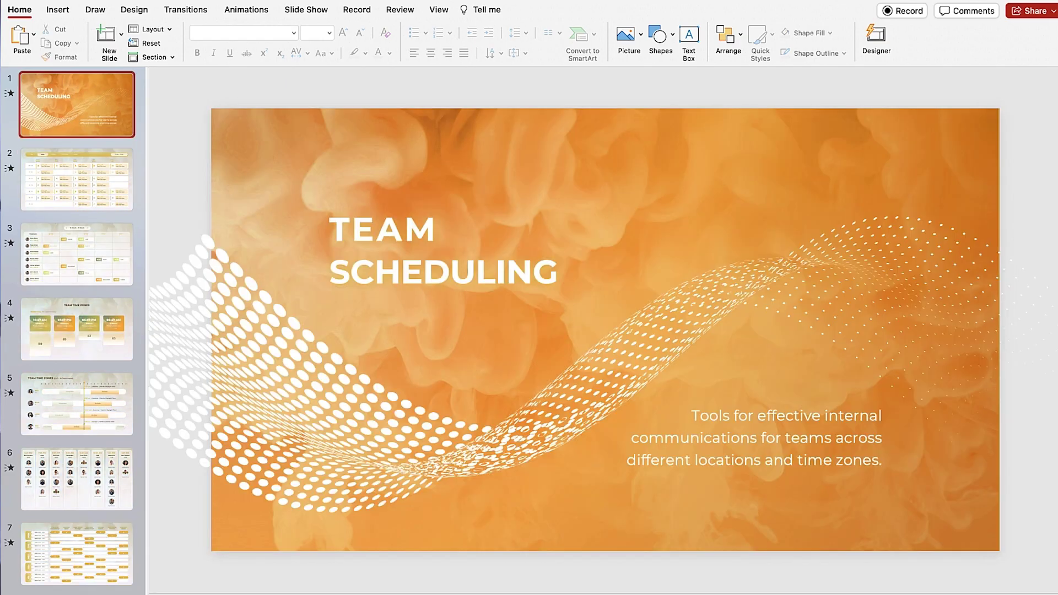
{"action": "key", "text": "Down"}
{"action": "key", "text": "Down"}
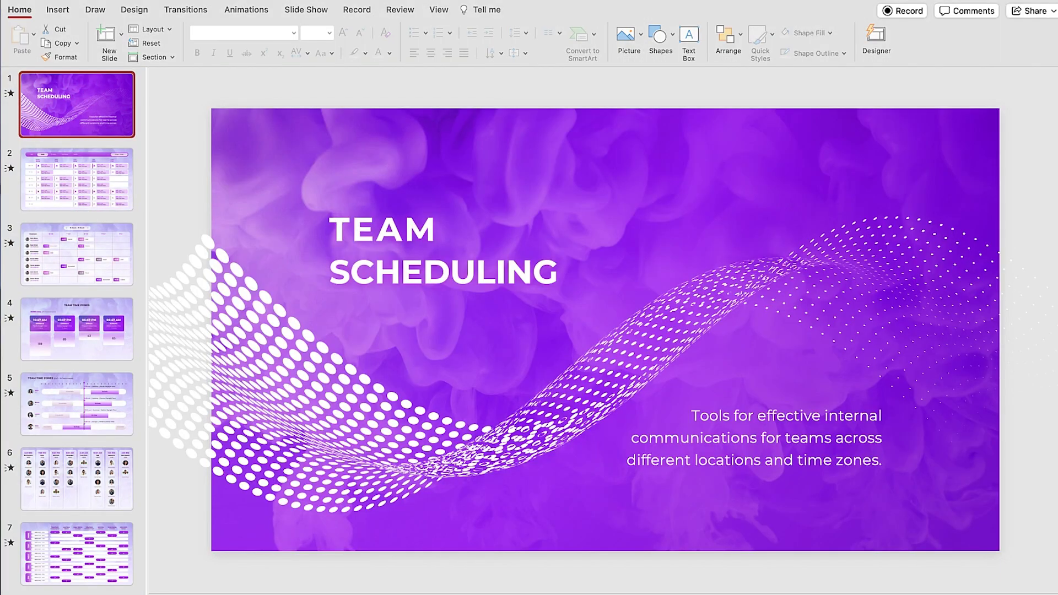
{"action": "key", "text": "Down"}
{"action": "key", "text": "Down"}
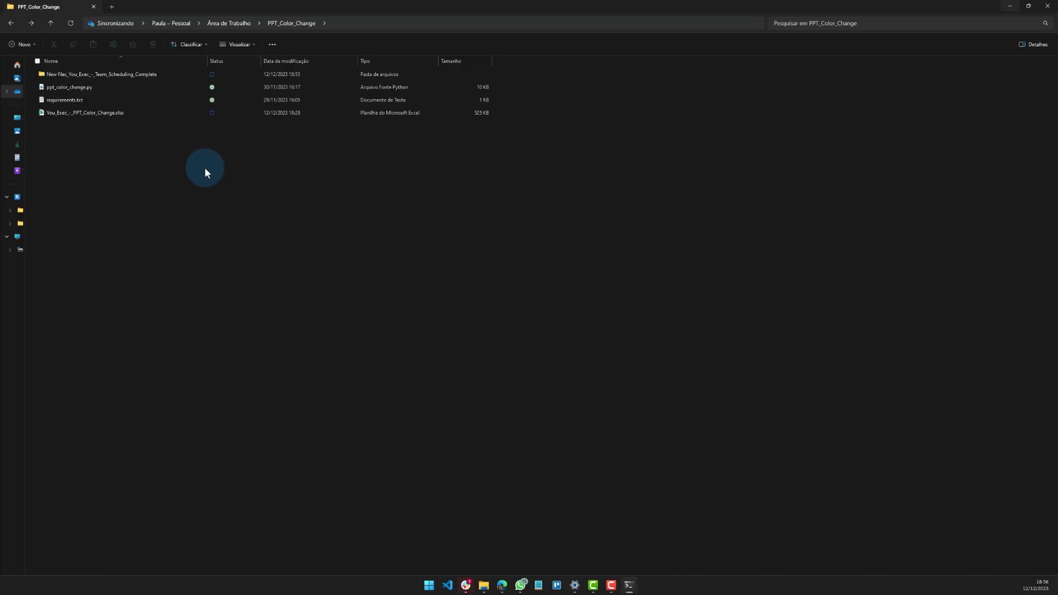
Return to the output folder of modified copies and open the 20-degree presentation.
{"action": "left_click", "coordinate": [176, 77]}
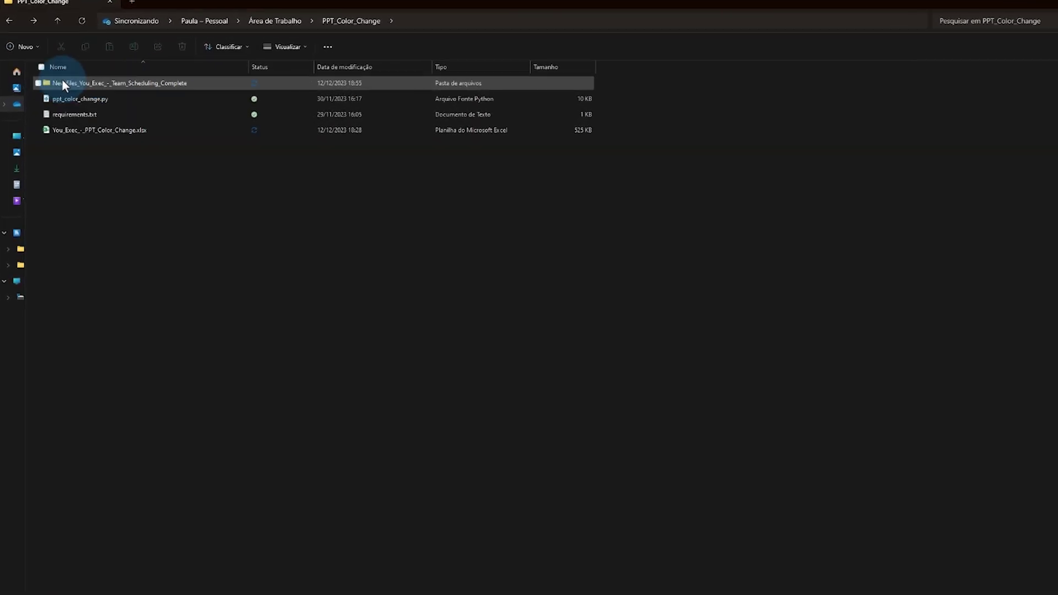
{"action": "double_click", "coordinate": [82, 76]}
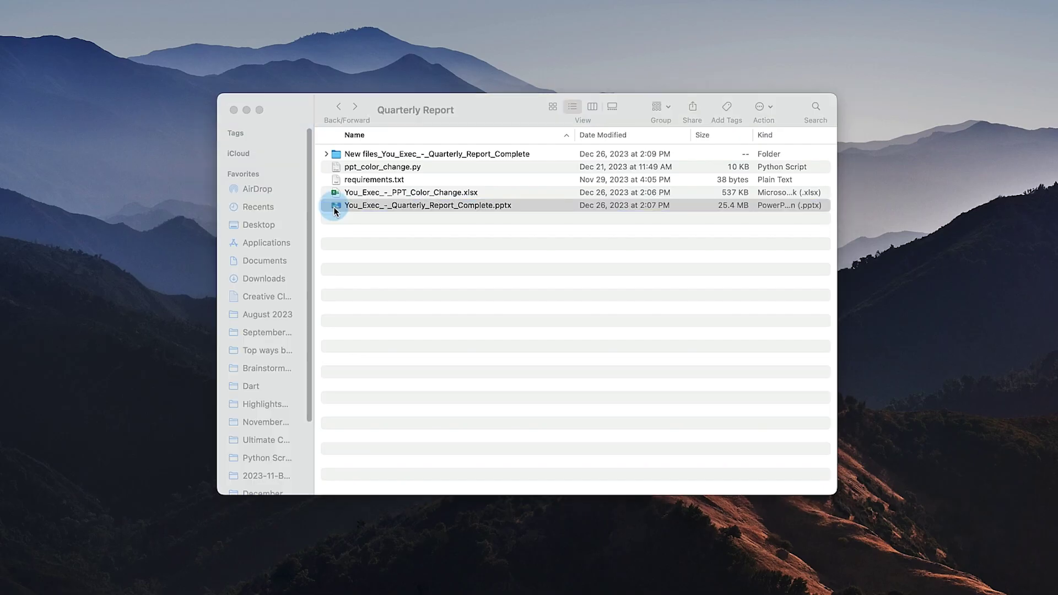
{"action": "double_click", "coordinate": [335, 211]}
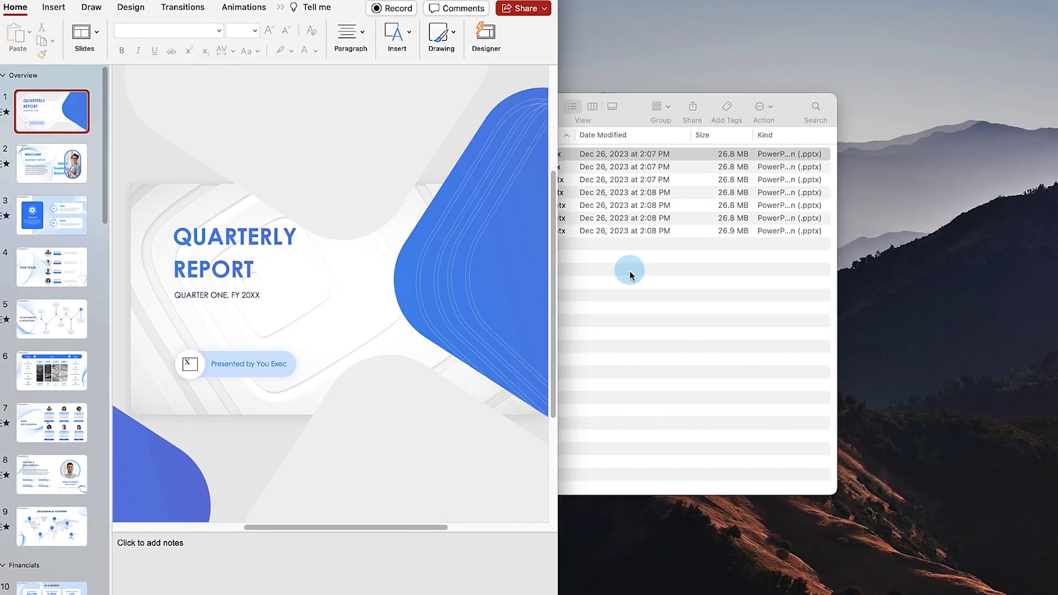
Drag modified_150 .pptx onto PowerPoint to compare the red copy with the blue original.
{"action": "left_click_drag", "start_coordinate": [626, 267], "coordinate": [516, 196]}
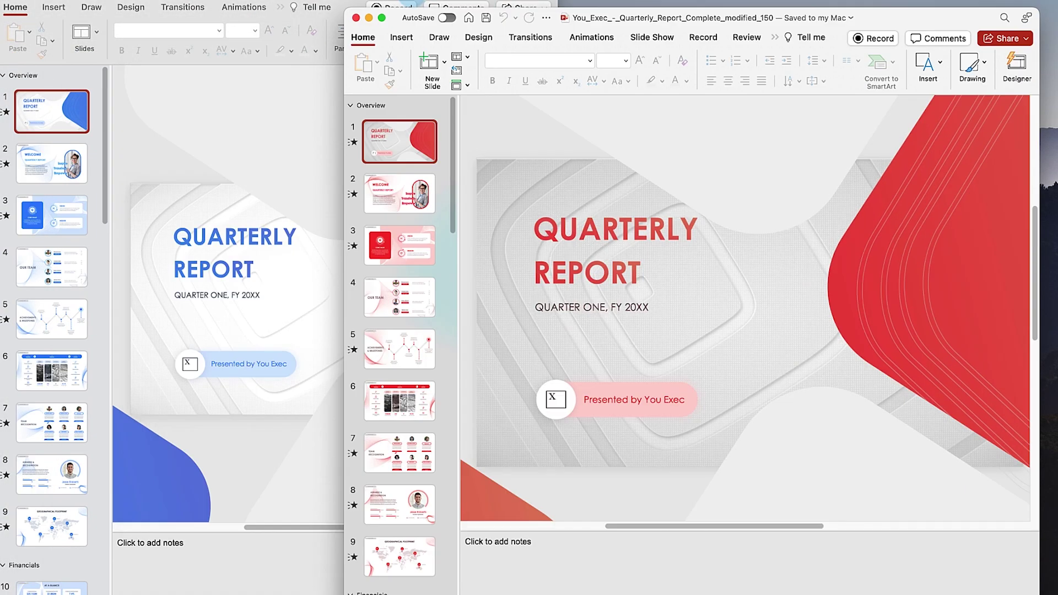